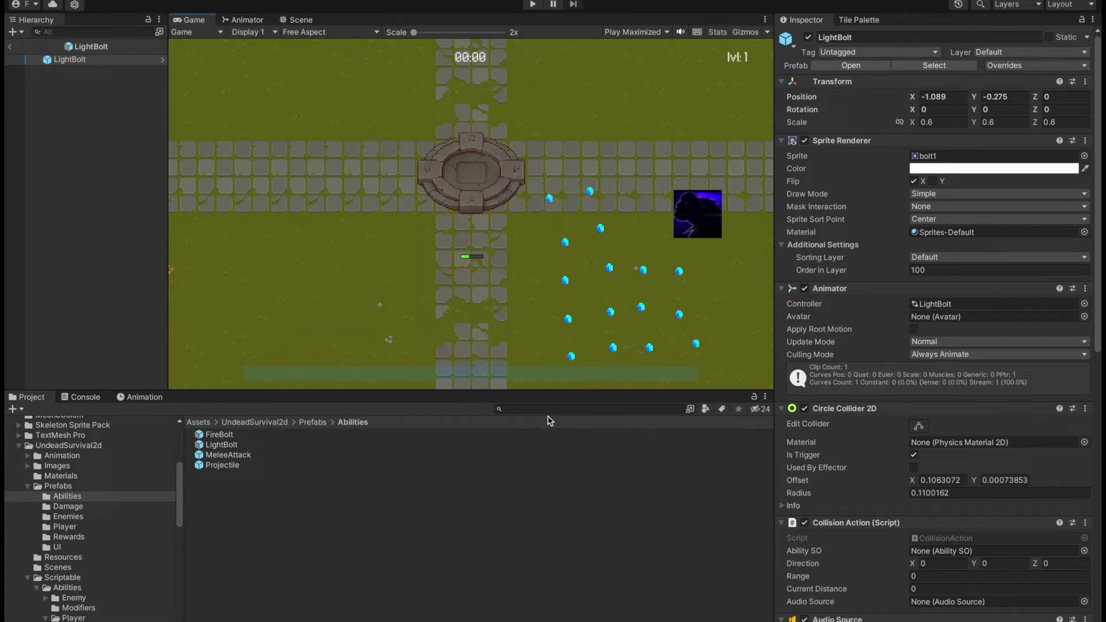
Enlarge the game view, search the project for "menu", open MenuScene and run it in Play mode
{"action": "left_click_drag", "start_coordinate": [571, 391], "coordinate": [563, 427]}
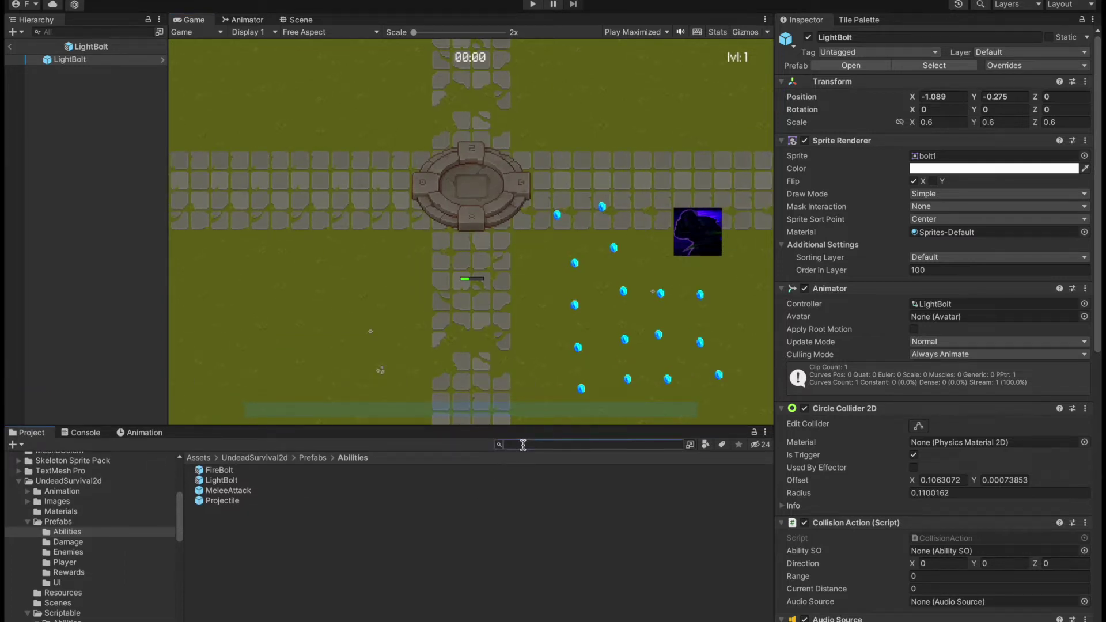
{"action": "double_click", "coordinate": [245, 483]}
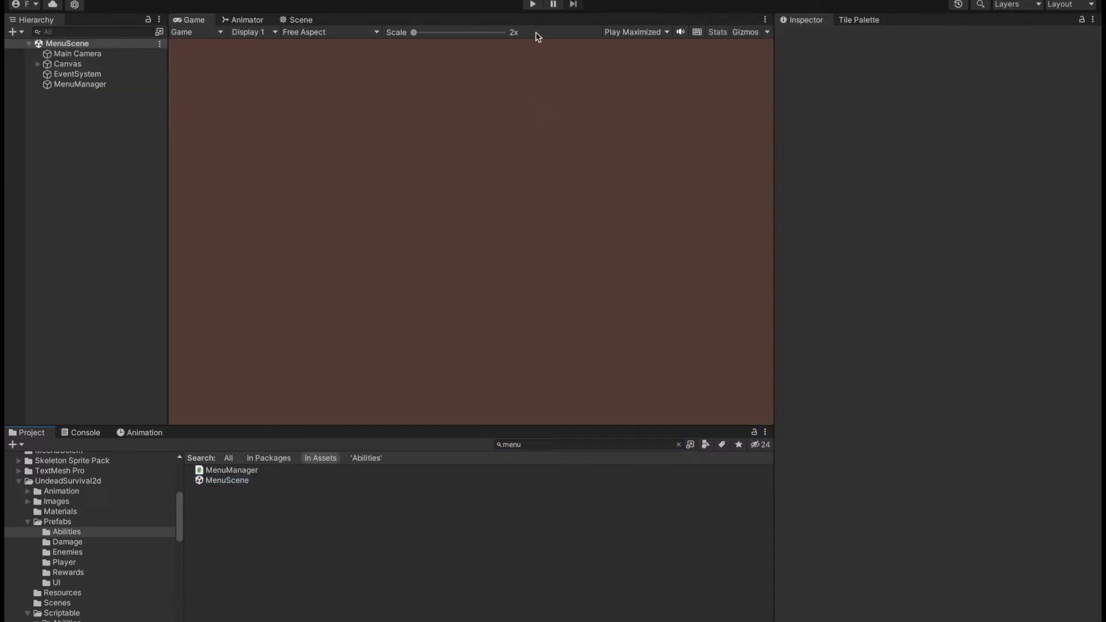
{"action": "left_click", "coordinate": [535, 7]}
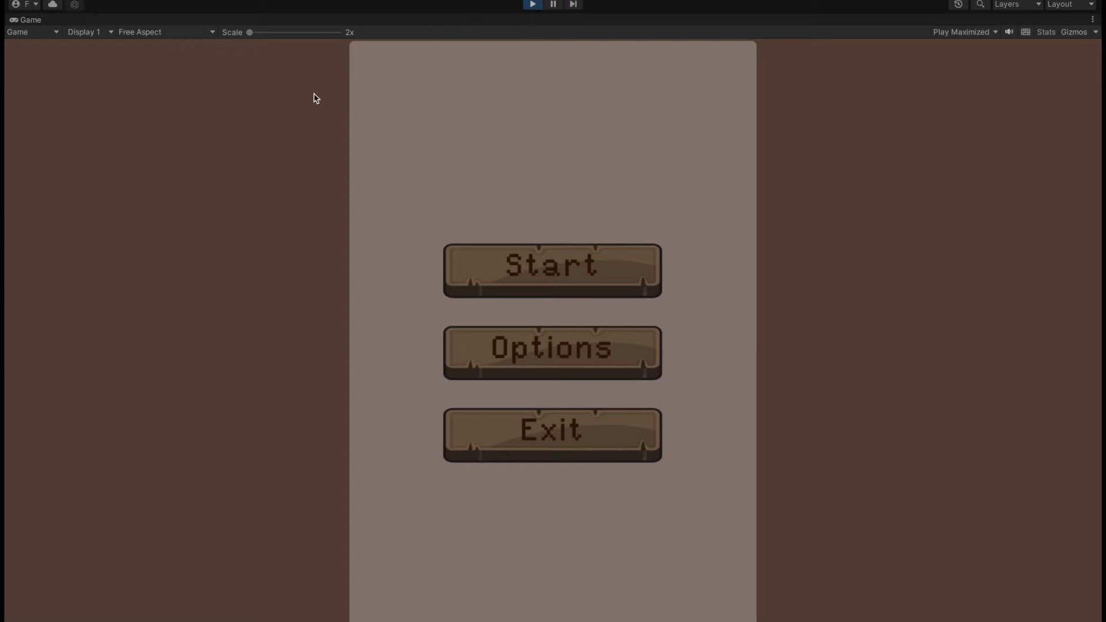
Check the character menu's Back option, then start a run with Knight Armored
{"action": "left_click", "coordinate": [576, 263]}
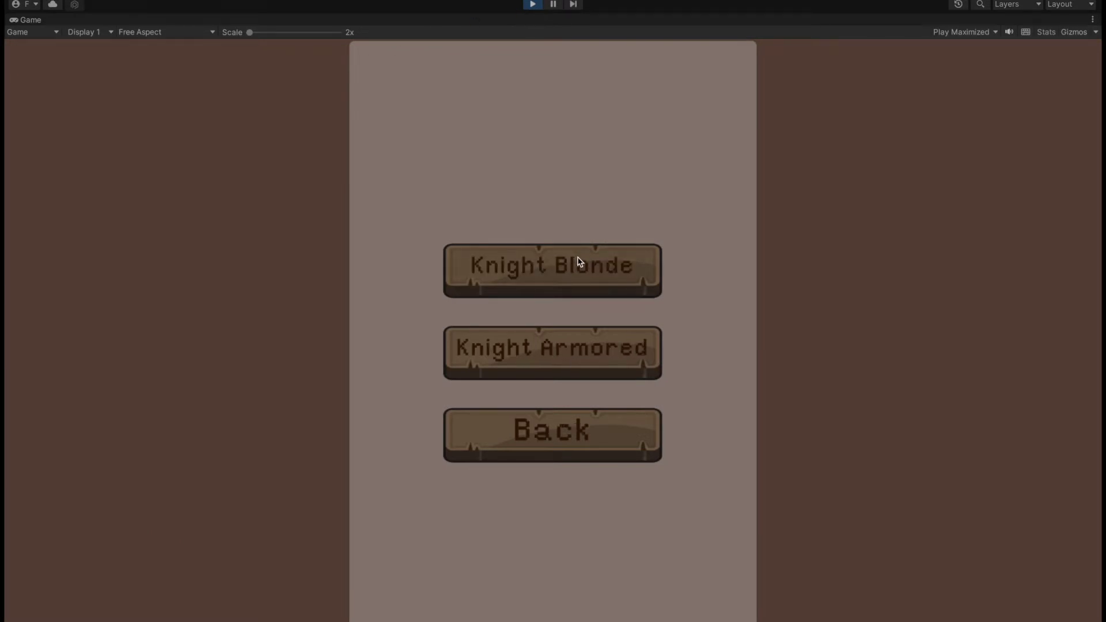
{"action": "left_click", "coordinate": [557, 429]}
{"action": "left_click", "coordinate": [553, 277]}
{"action": "left_click", "coordinate": [570, 351]}
Steer the armored knight around the central stone monument to test movement and the automatic attacks
{"action": "key", "text": "w"}
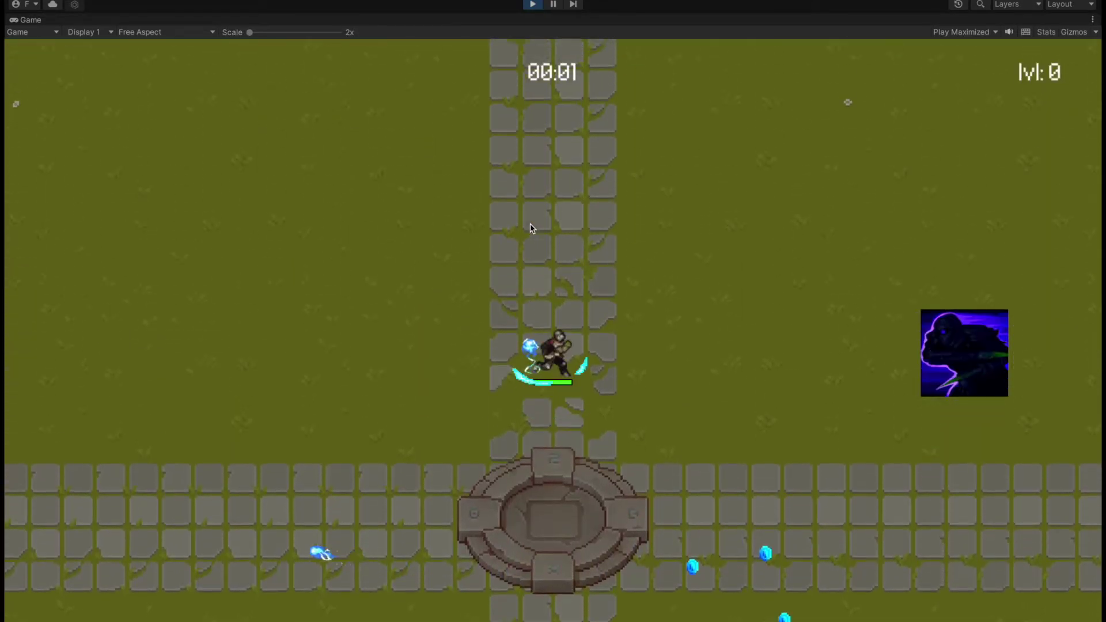
{"action": "key", "text": "s"}
{"action": "key", "text": "a"}
{"action": "key", "text": "s"}
{"action": "key", "text": "w"}
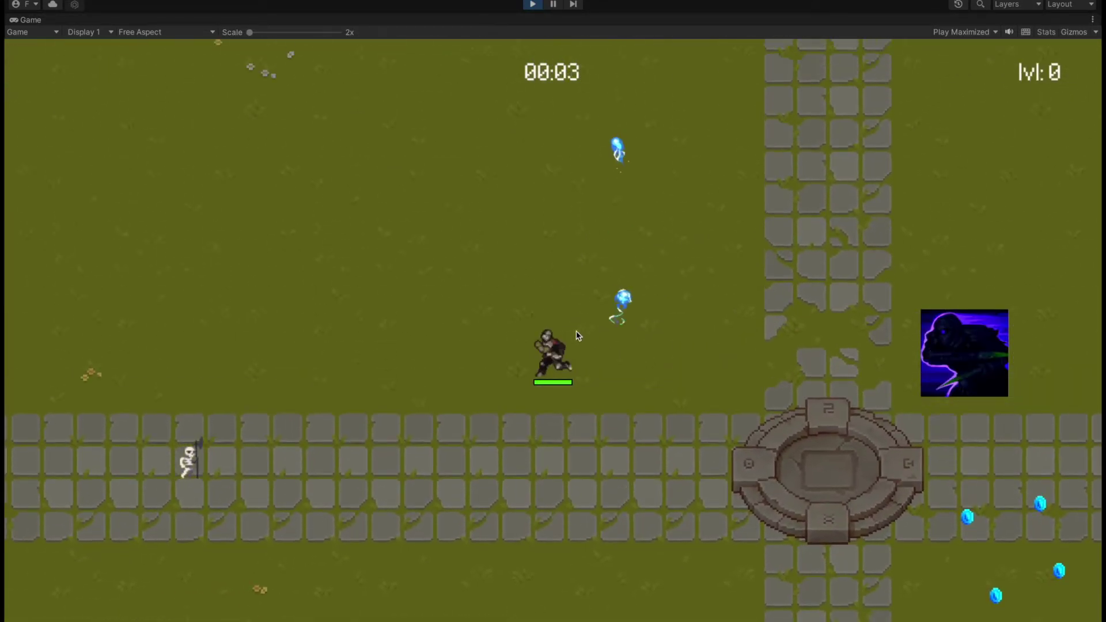
{"action": "key", "text": "d"}
{"action": "key", "text": "s"}
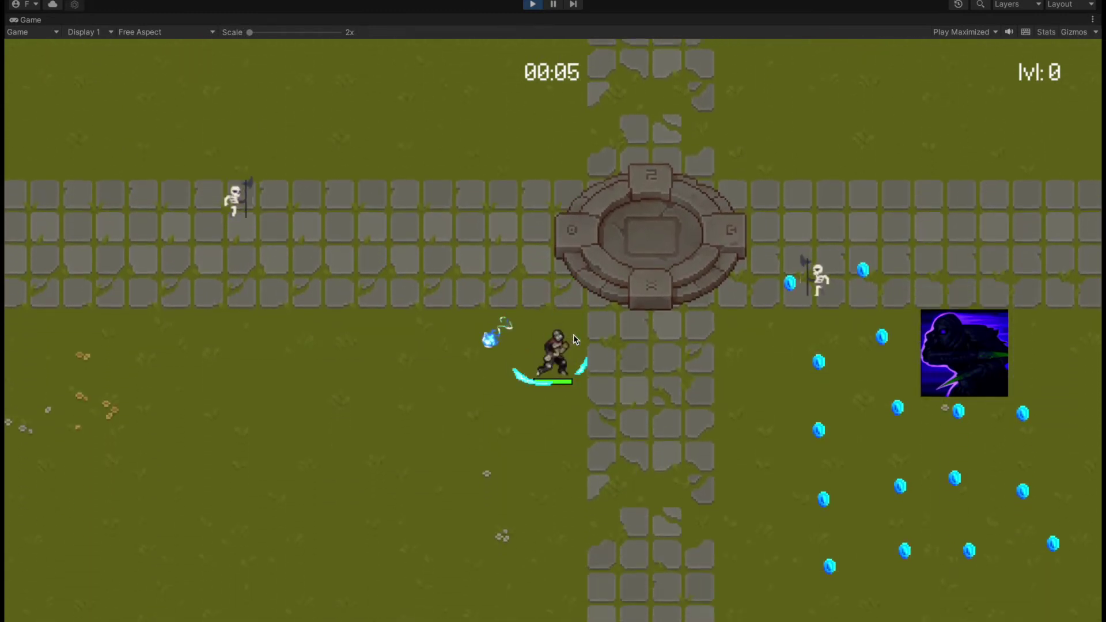
{"action": "key", "text": "a"}
{"action": "key", "text": "s"}
{"action": "key", "text": "d"}
{"action": "key", "text": "s"}
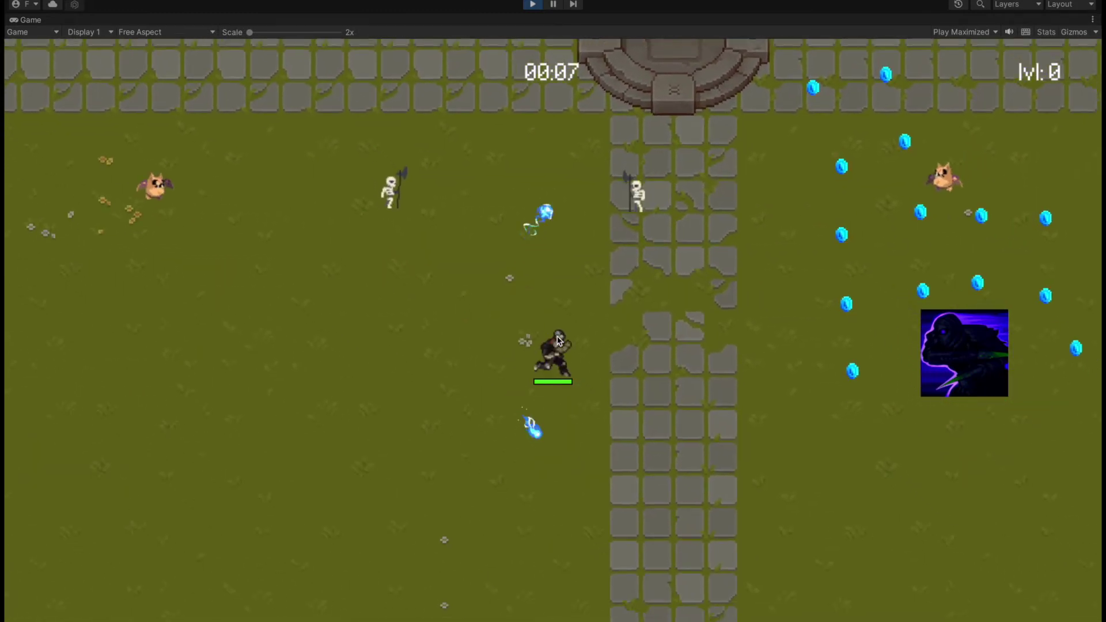
Lead the skeletons and bats away from the monument and mute the game's audio
{"action": "key", "text": "a"}
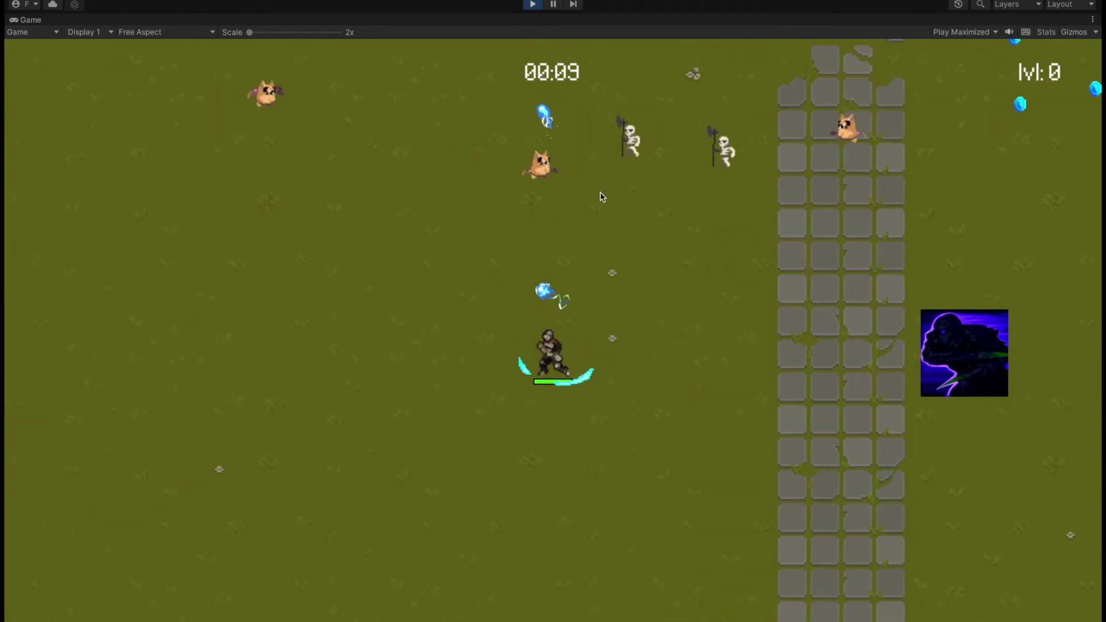
{"action": "key", "text": "s"}
{"action": "key", "text": "d"}
{"action": "left_click", "coordinate": [1007, 31]}
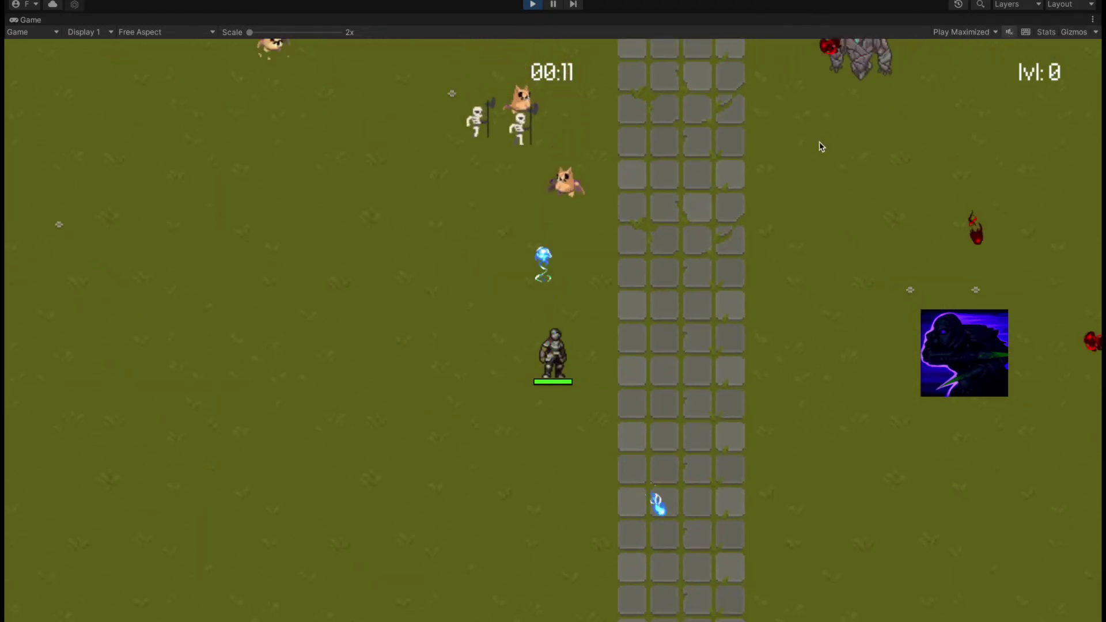
Keep the armored knight moving among the golems and their red projectiles to test enemy waves and combat
{"action": "key", "text": "a"}
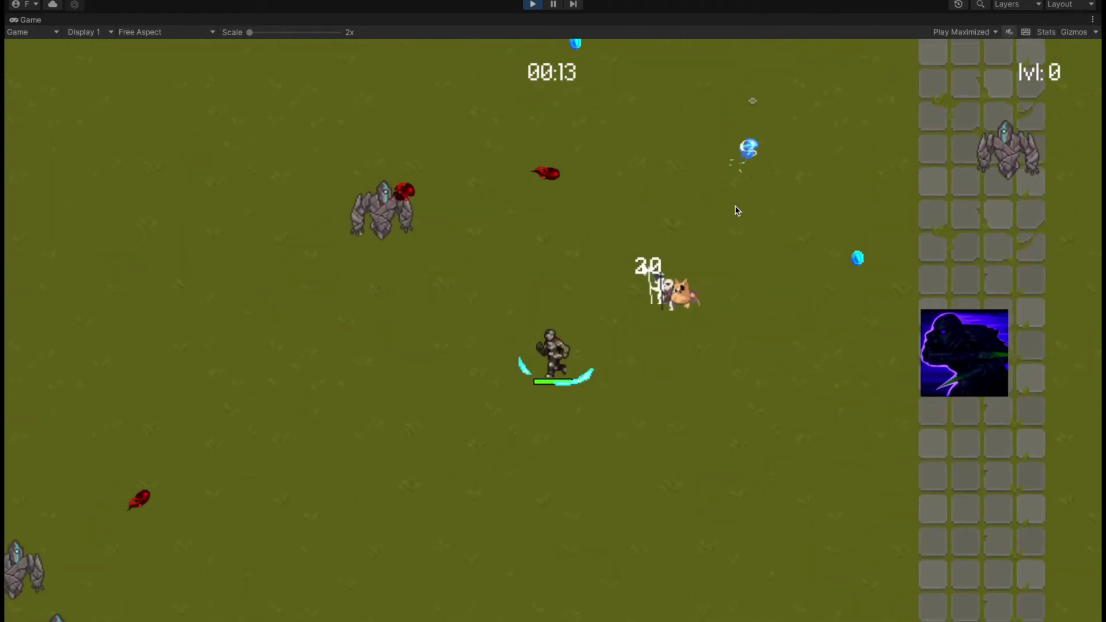
{"action": "key", "text": "d"}
{"action": "key", "text": "d"}
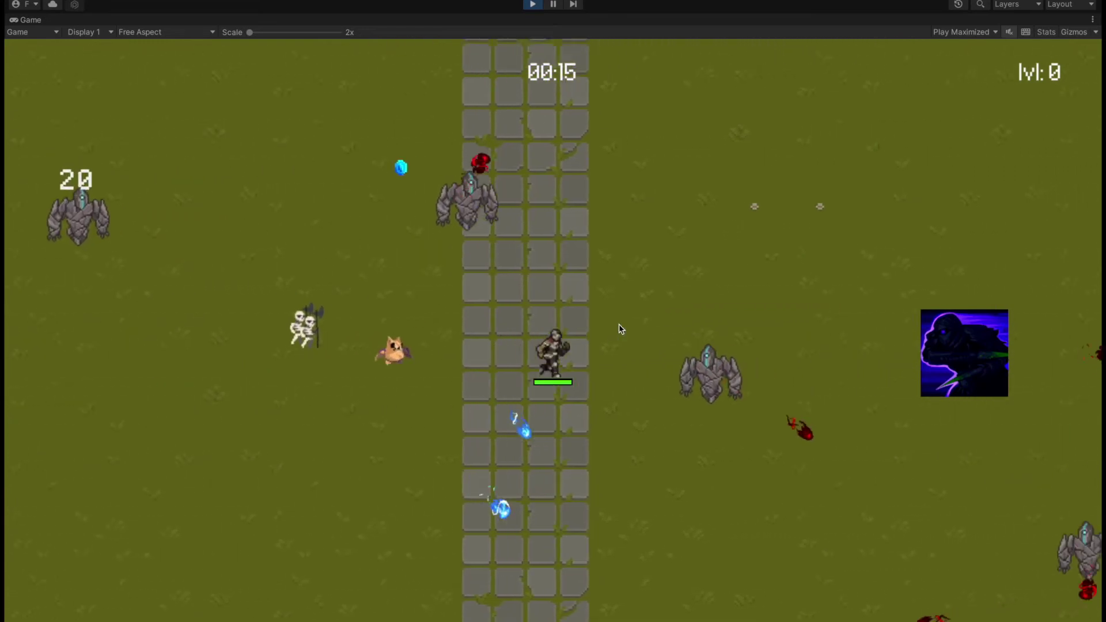
{"action": "key", "text": "a"}
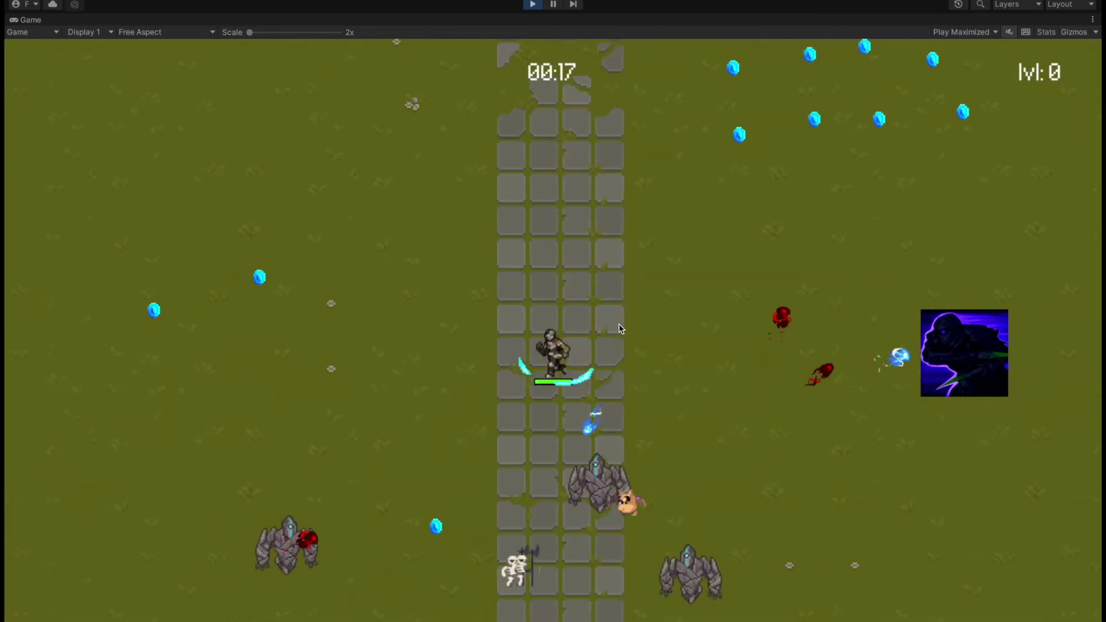
{"action": "key", "text": "d"}
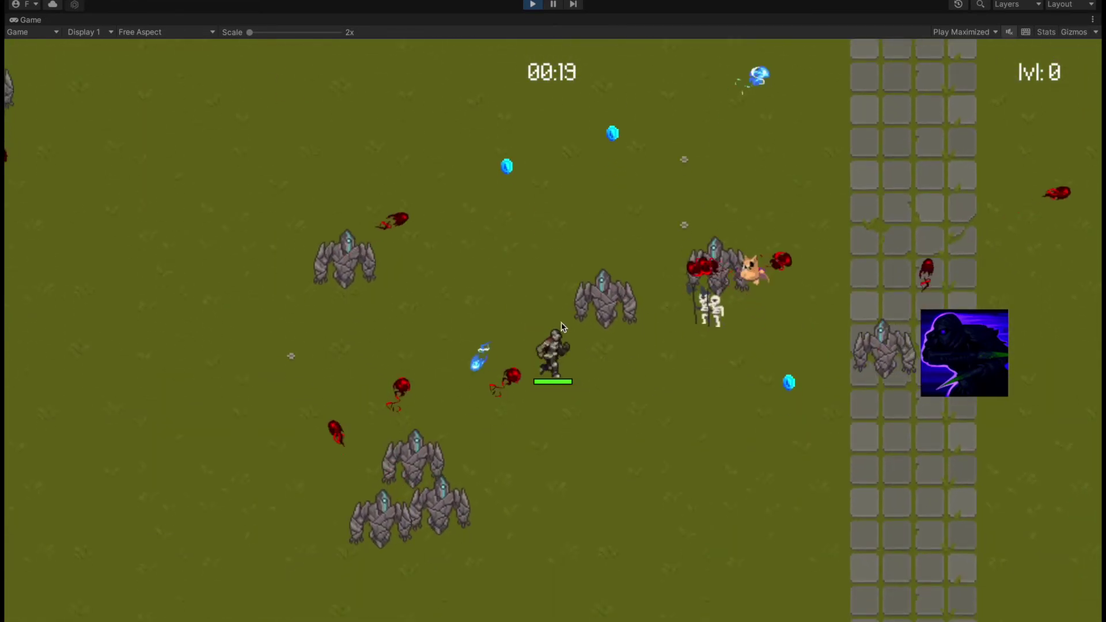
{"action": "key", "text": "d"}
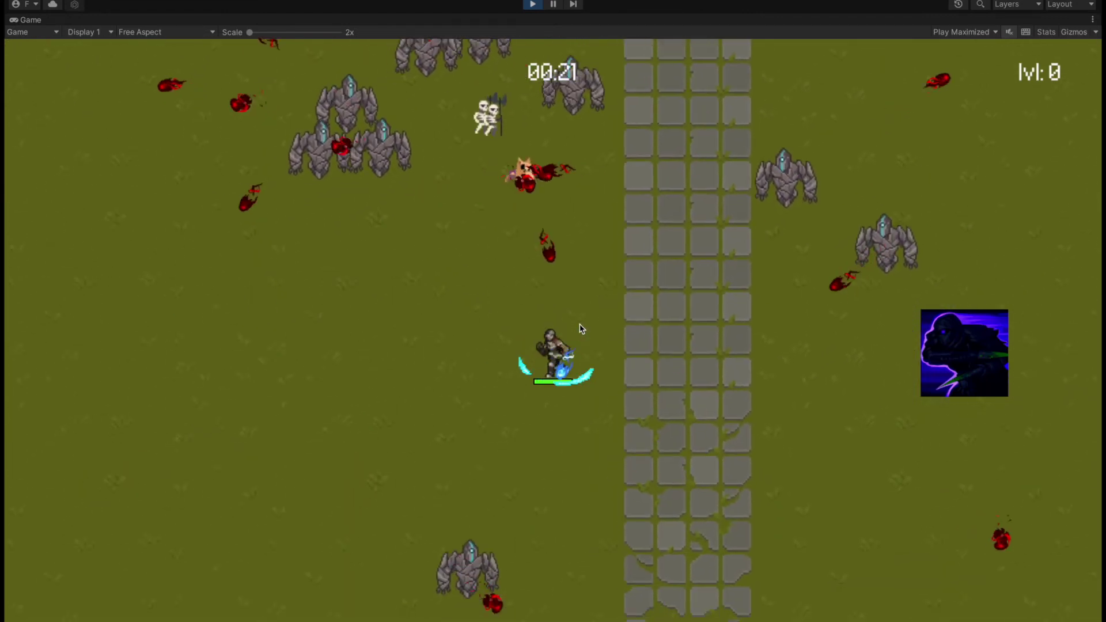
{"action": "key", "text": "a"}
{"action": "key", "text": "d"}
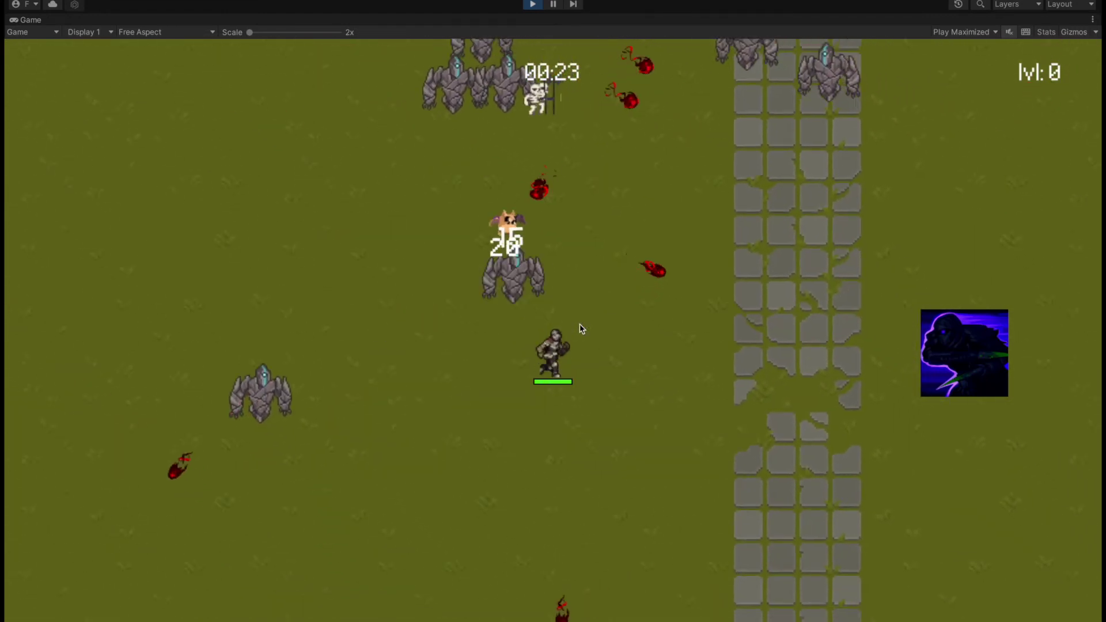
{"action": "key", "text": "d"}
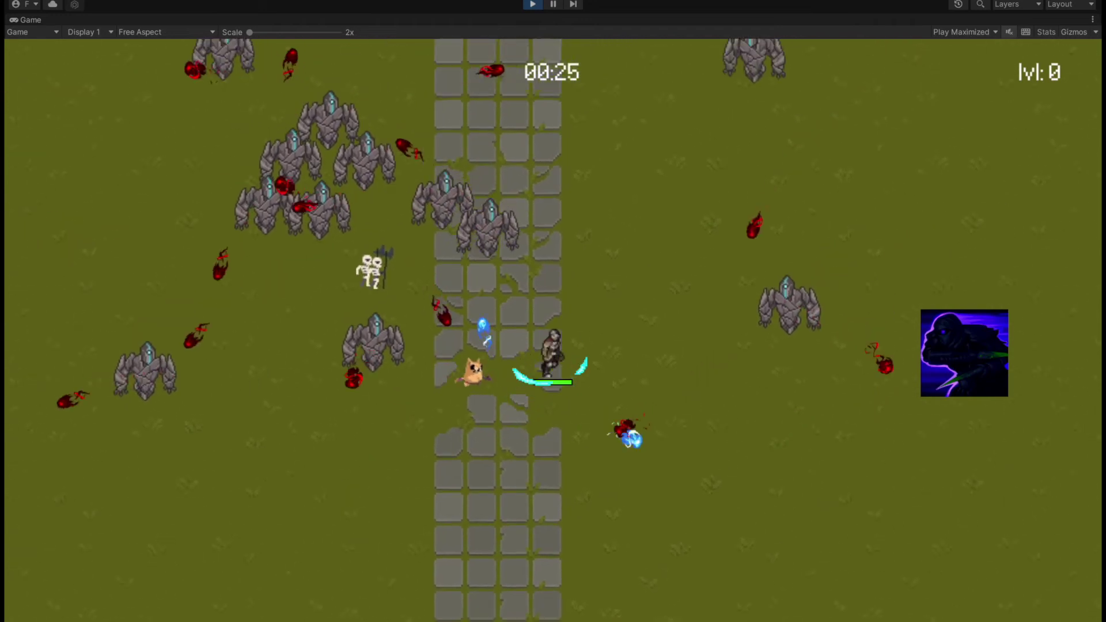
{"action": "key", "text": "d"}
{"action": "key", "text": "w"}
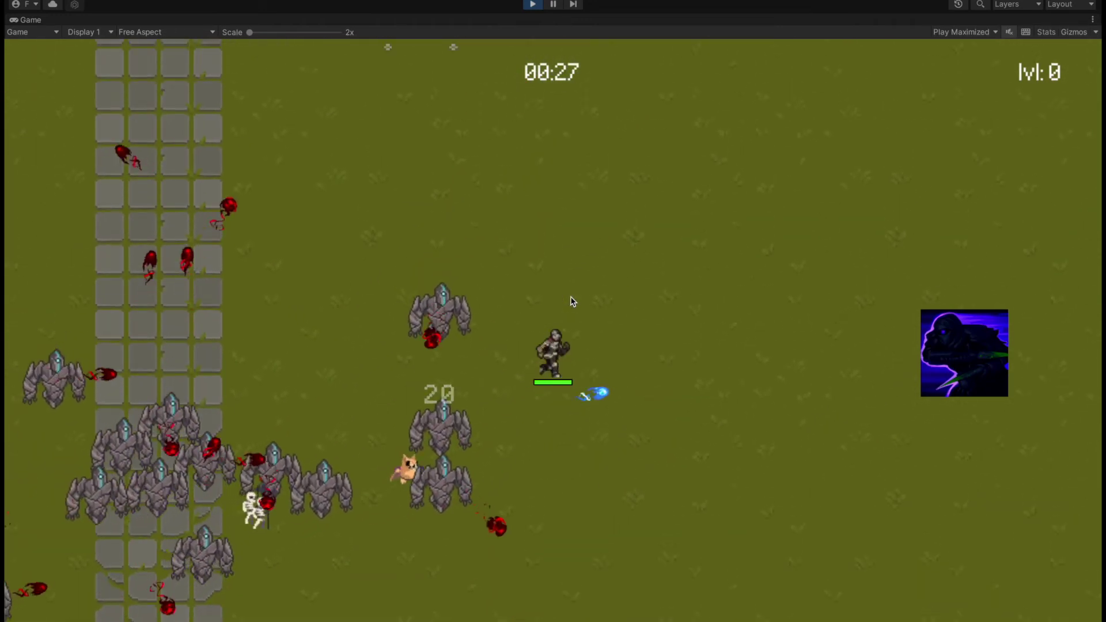
{"action": "key", "text": "a"}
{"action": "key", "text": "a"}
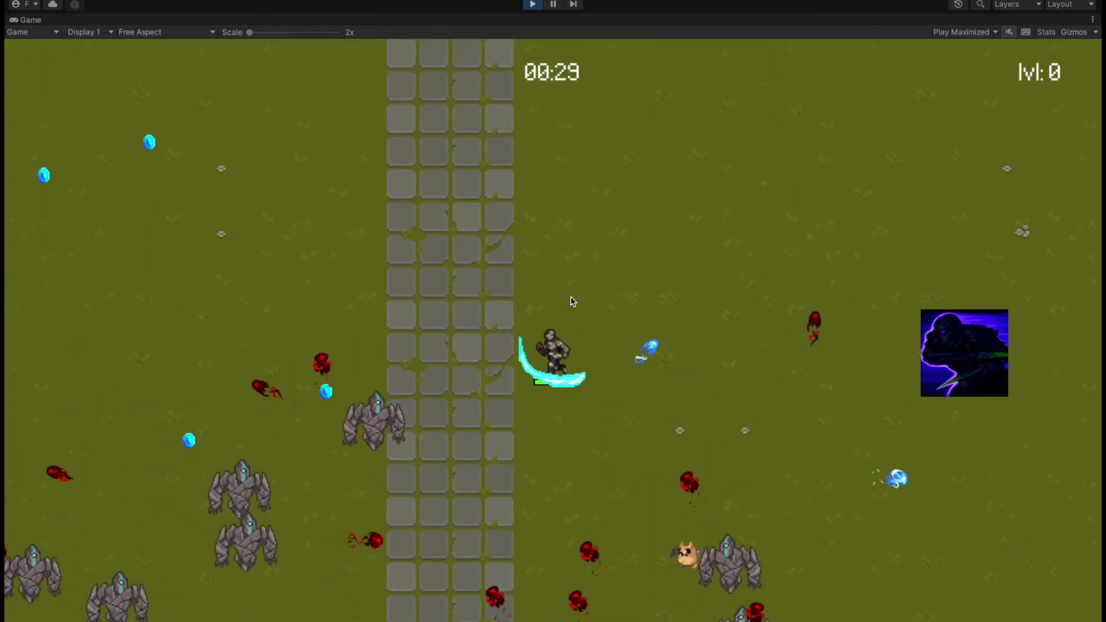
Move the armored knight to the field of blue crystals to test collecting them
{"action": "key", "text": "w"}
{"action": "key", "text": "d"}
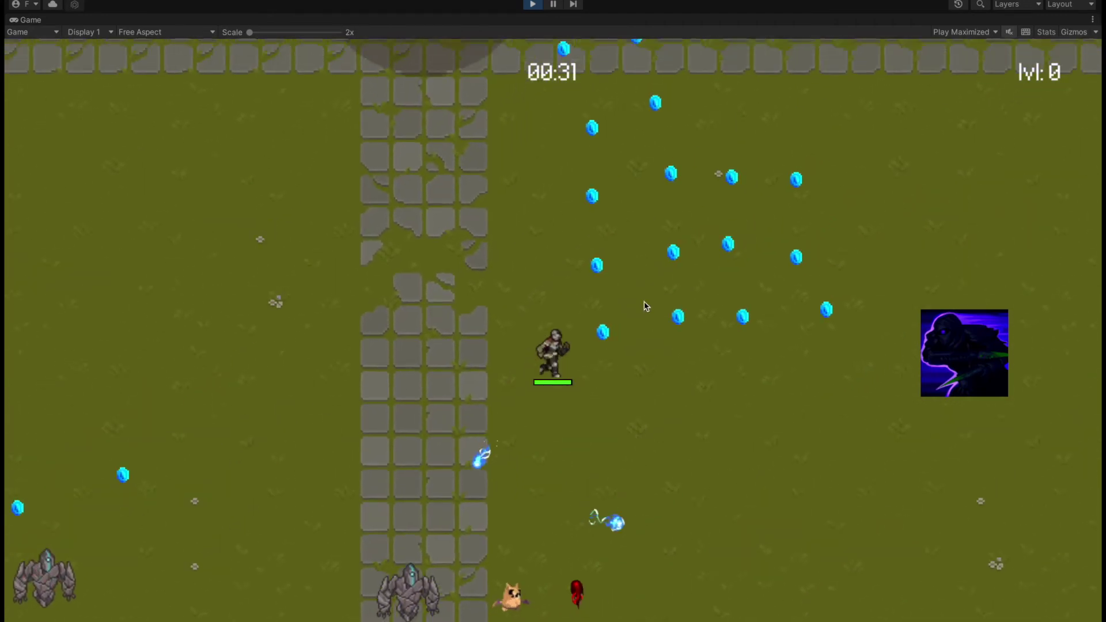
{"action": "key", "text": "a"}
{"action": "key", "text": "s"}
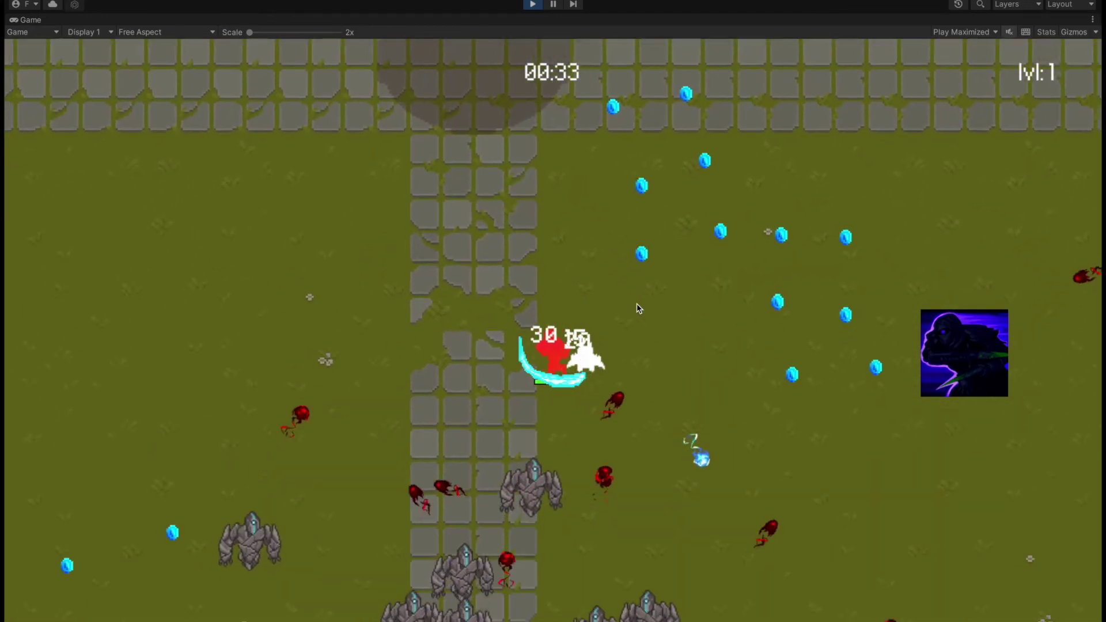
Continue the armored knight's run under golem fire until the end-of-run score panel opens
{"action": "key", "text": "a"}
{"action": "key", "text": "w"}
{"action": "key", "text": "w"}
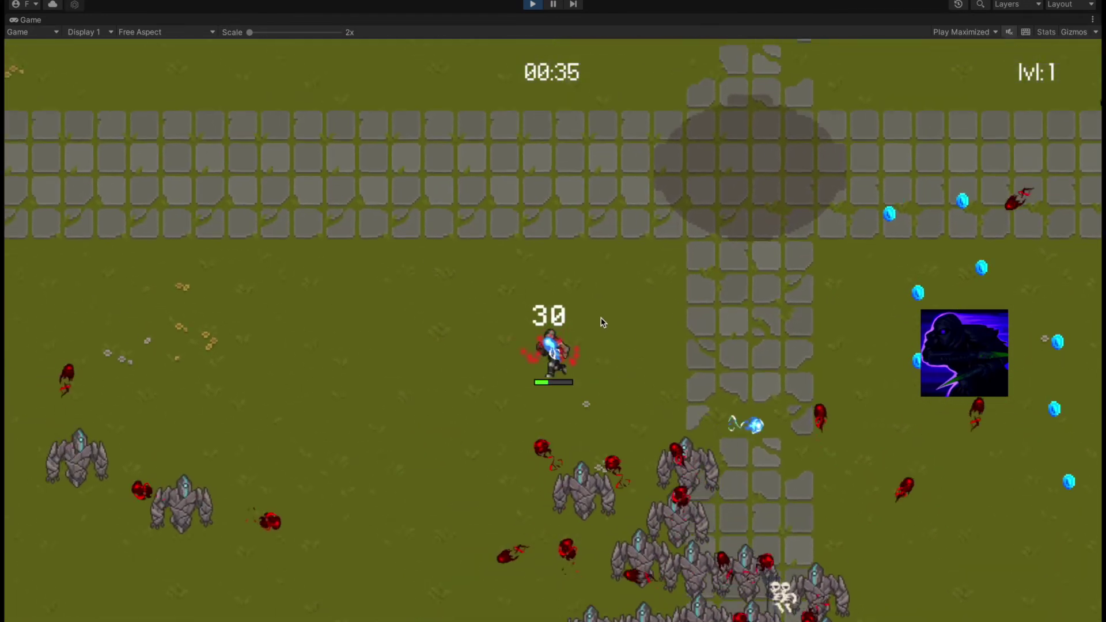
{"action": "key", "text": "d"}
{"action": "key", "text": "d"}
{"action": "key", "text": "w"}
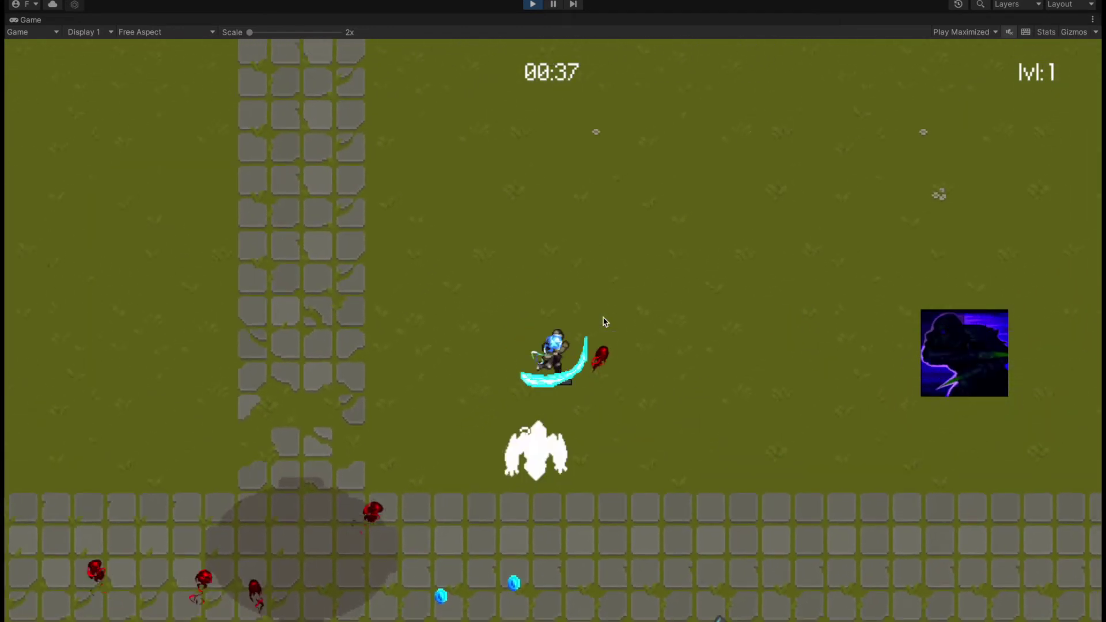
{"action": "key", "text": "s"}
{"action": "key", "text": "d"}
{"action": "key", "text": "w"}
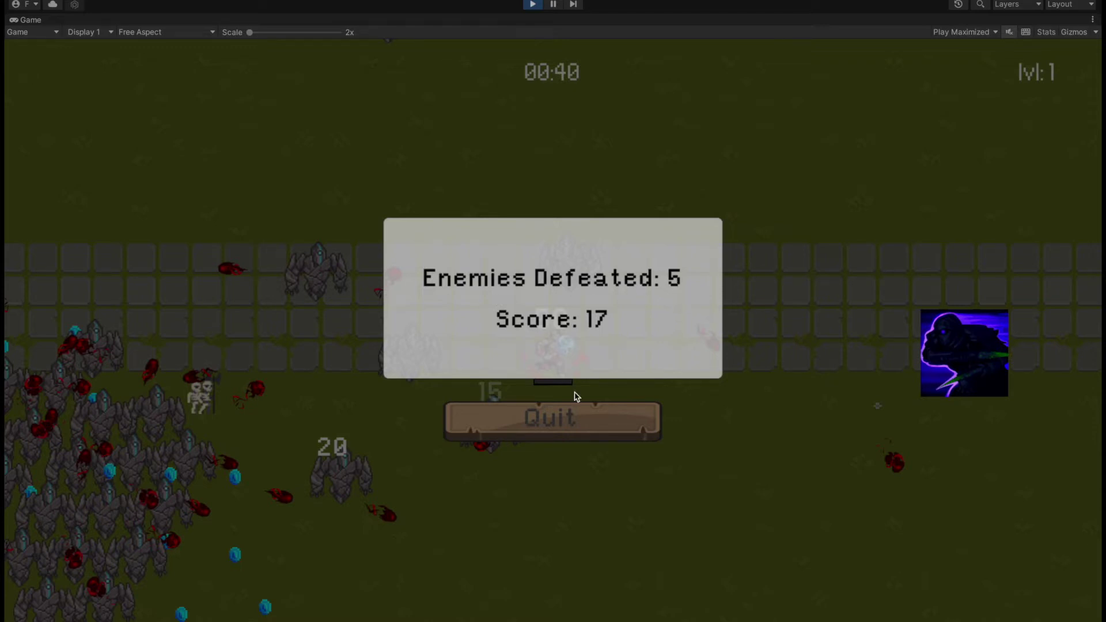
Quit the finished run and start a new one with Knight Blonde
{"action": "left_click", "coordinate": [581, 419]}
{"action": "left_click", "coordinate": [574, 285]}
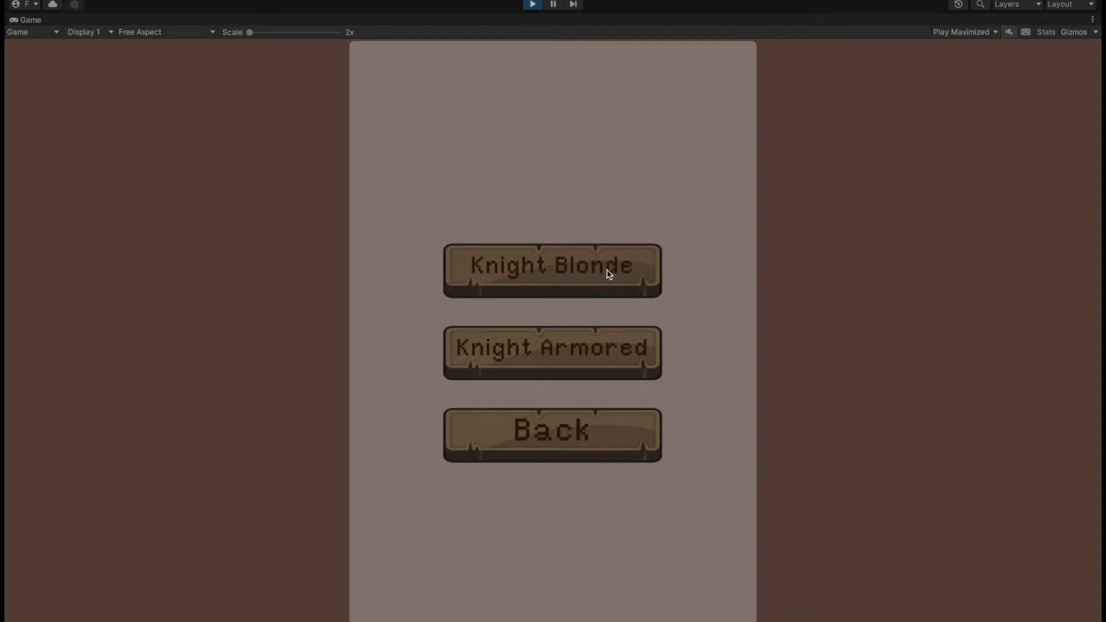
{"action": "left_click", "coordinate": [599, 271]}
Walk the blonde knight north along the stone path and onto the grass to test the character's movement
{"action": "key", "text": "w"}
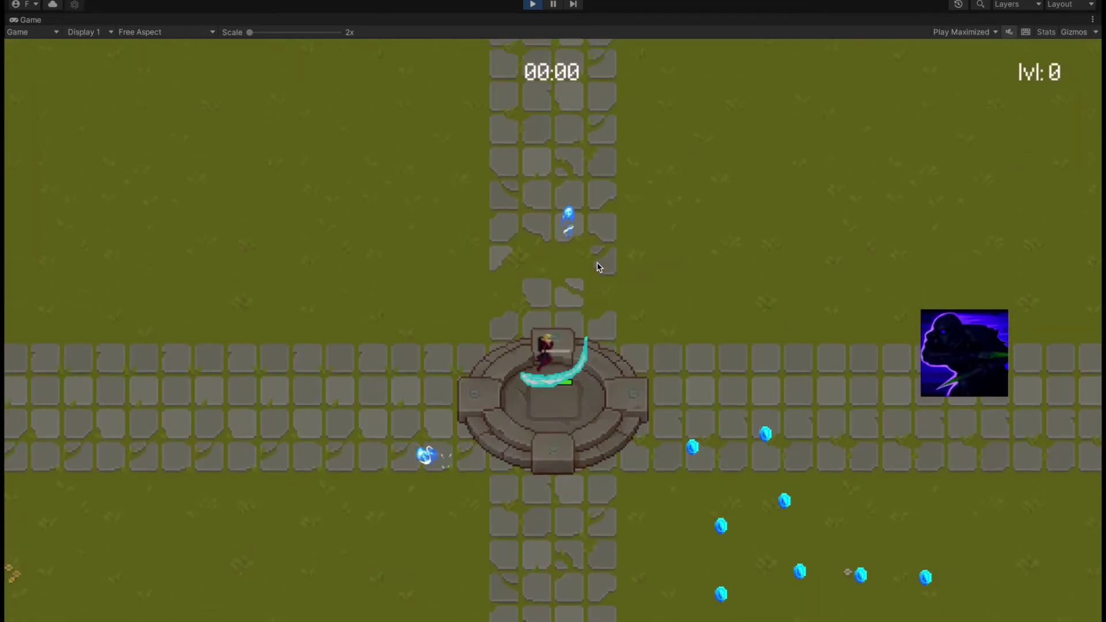
{"action": "key", "text": "d"}
{"action": "key", "text": "a"}
{"action": "key", "text": "w"}
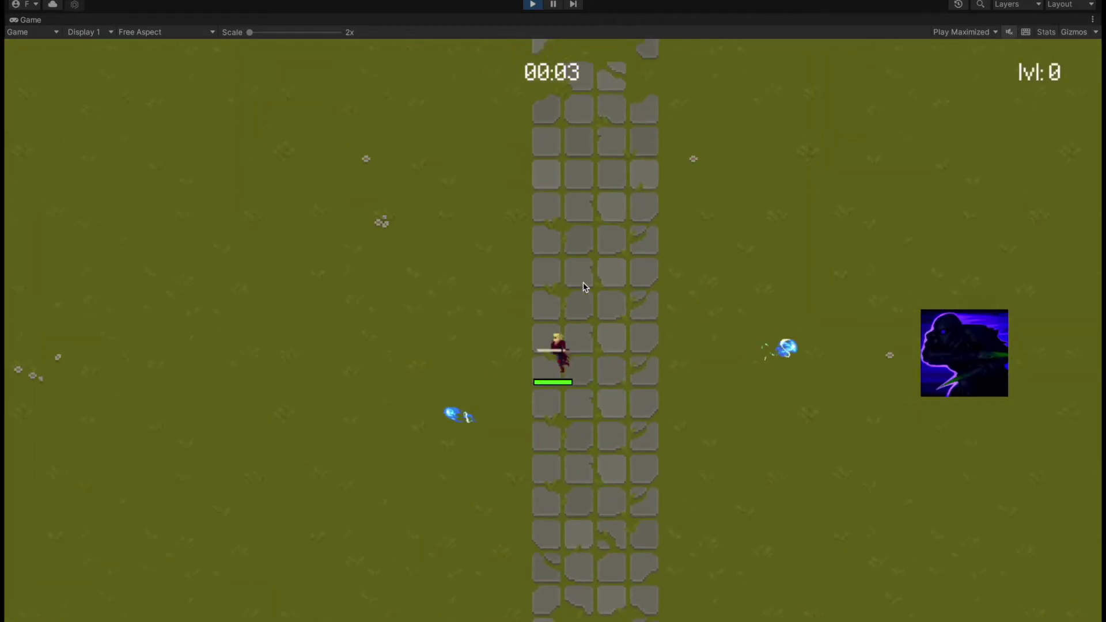
{"action": "key", "text": "d"}
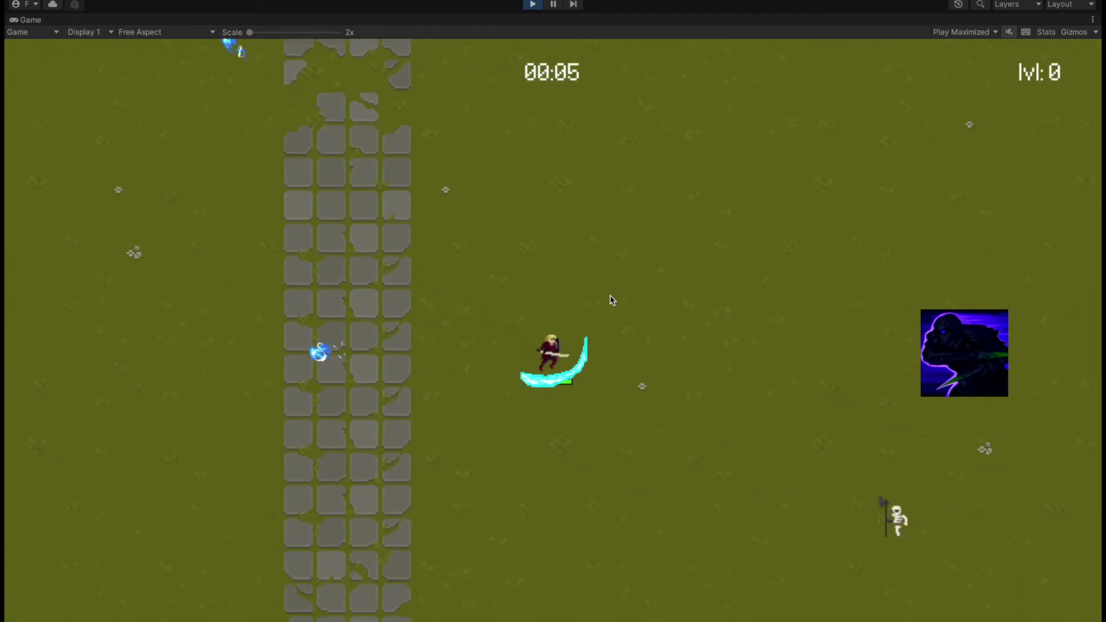
{"action": "key", "text": "s"}
{"action": "key", "text": "a"}
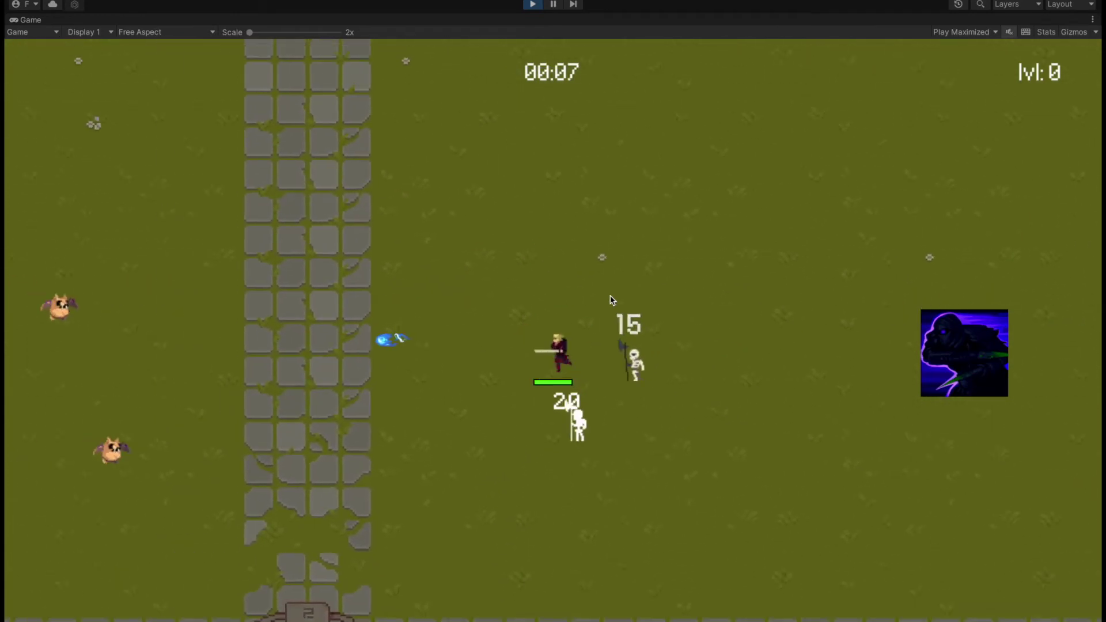
Fight the skeletons with the blonde knight's slash and orbiting bolts while changing direction
{"action": "key", "text": "w"}
{"action": "key", "text": "d"}
{"action": "key", "text": "s"}
{"action": "key", "text": "a"}
{"action": "key", "text": "d"}
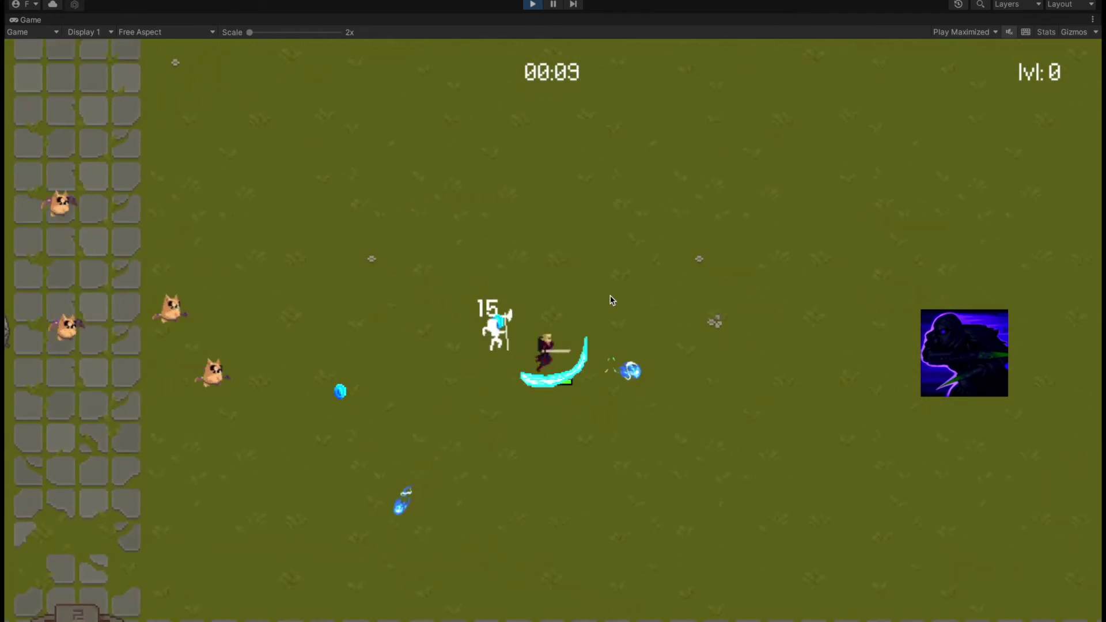
{"action": "key", "text": "w"}
{"action": "key", "text": "s"}
{"action": "key", "text": "w"}
{"action": "key", "text": "a"}
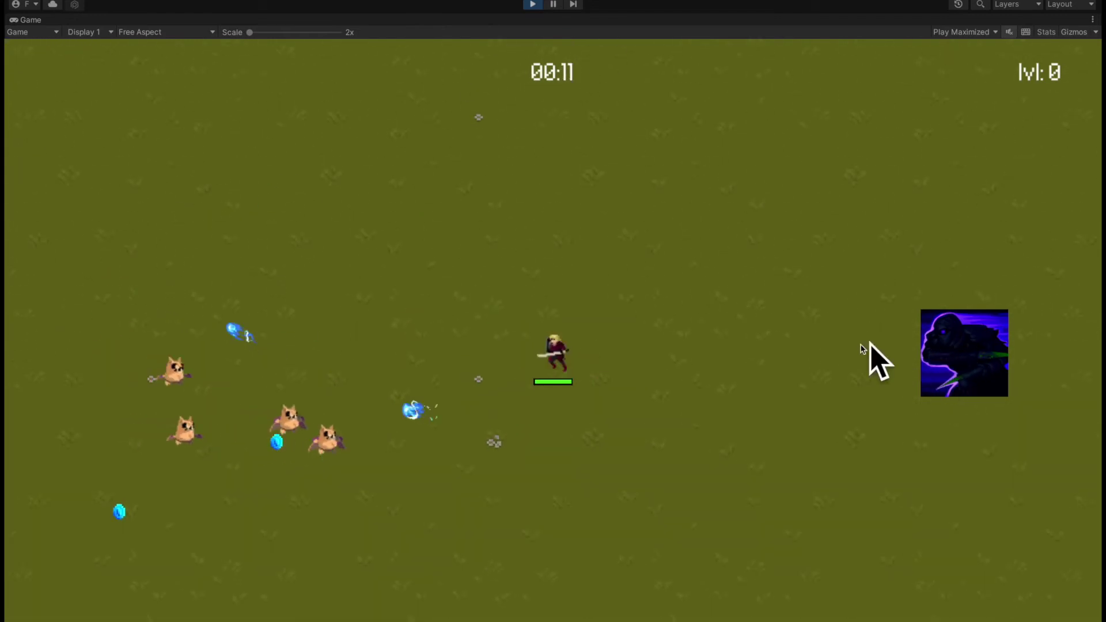
Circle the blonde knight around the approaching bats to test dodging and attacking
{"action": "key", "text": "d"}
{"action": "key", "text": "w"}
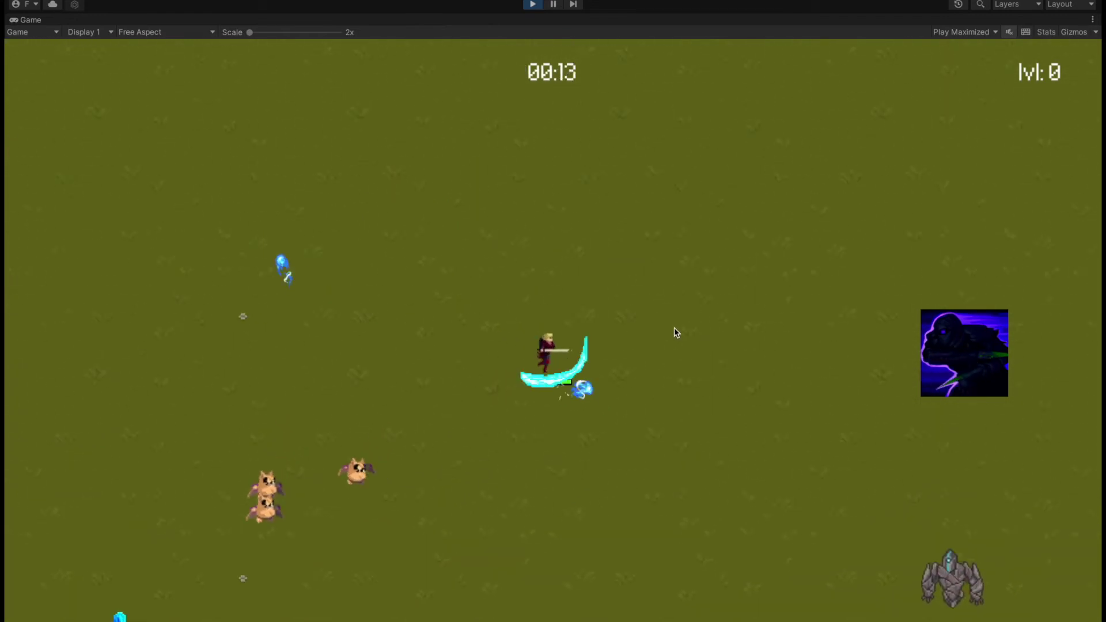
{"action": "key", "text": "a"}
{"action": "key", "text": "w"}
{"action": "key", "text": "d"}
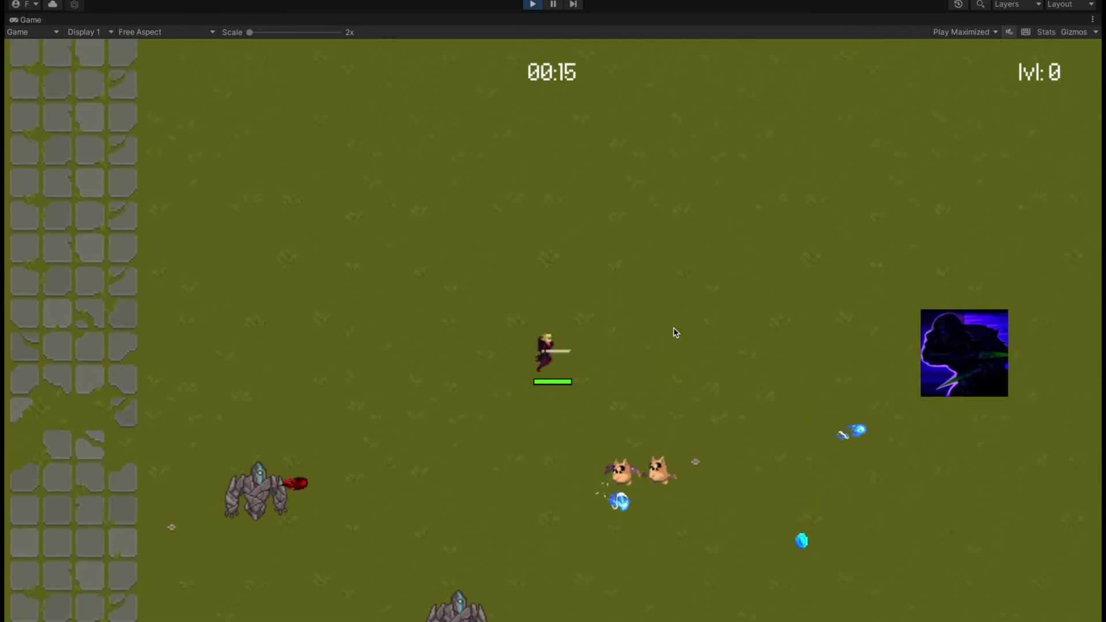
Use the blonde knight's special ability while moving among the golems and their projectiles
{"action": "key", "text": "s"}
{"action": "key", "text": "a"}
{"action": "key", "text": "w"}
{"action": "key", "text": "space"}
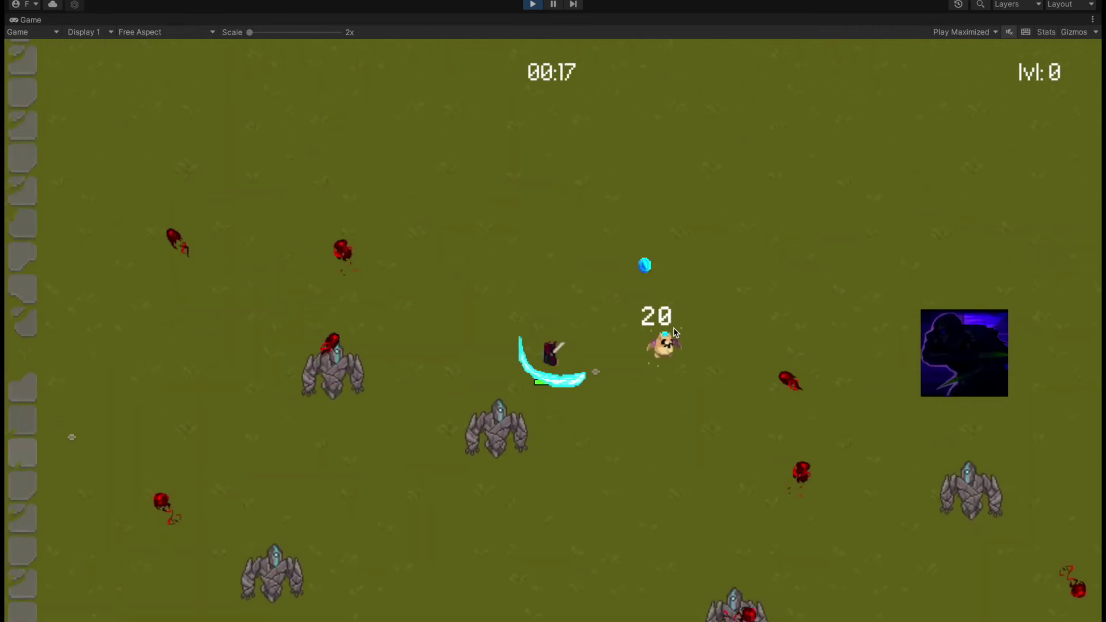
{"action": "key", "text": "d"}
{"action": "key", "text": "a"}
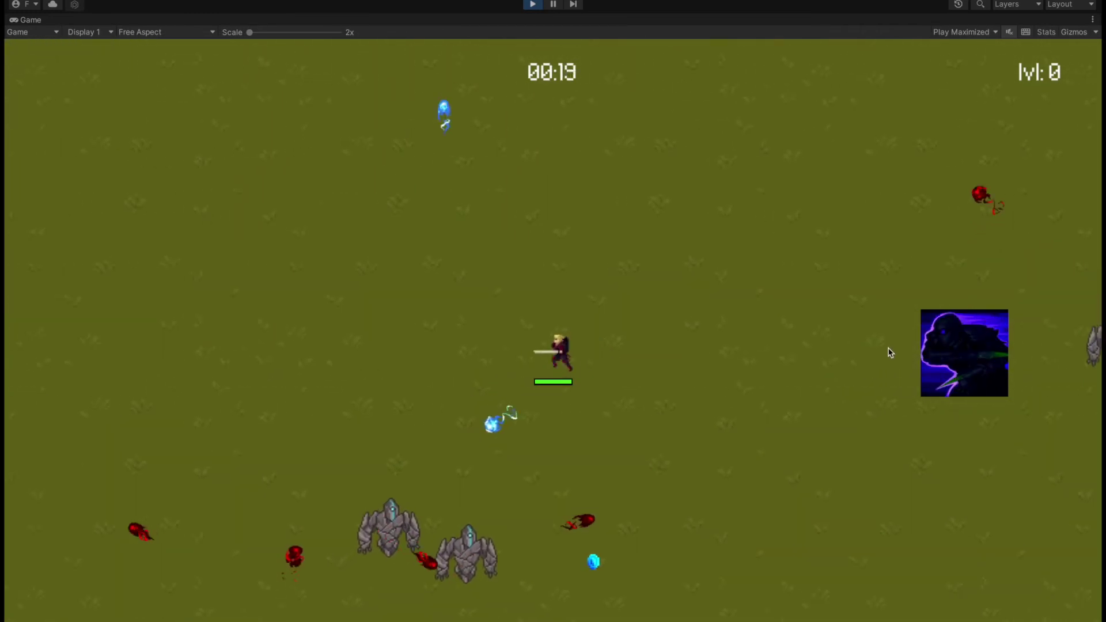
Weave the blonde knight east and west on the grass to fight the golems and dodge their projectiles
{"action": "key", "text": "a"}
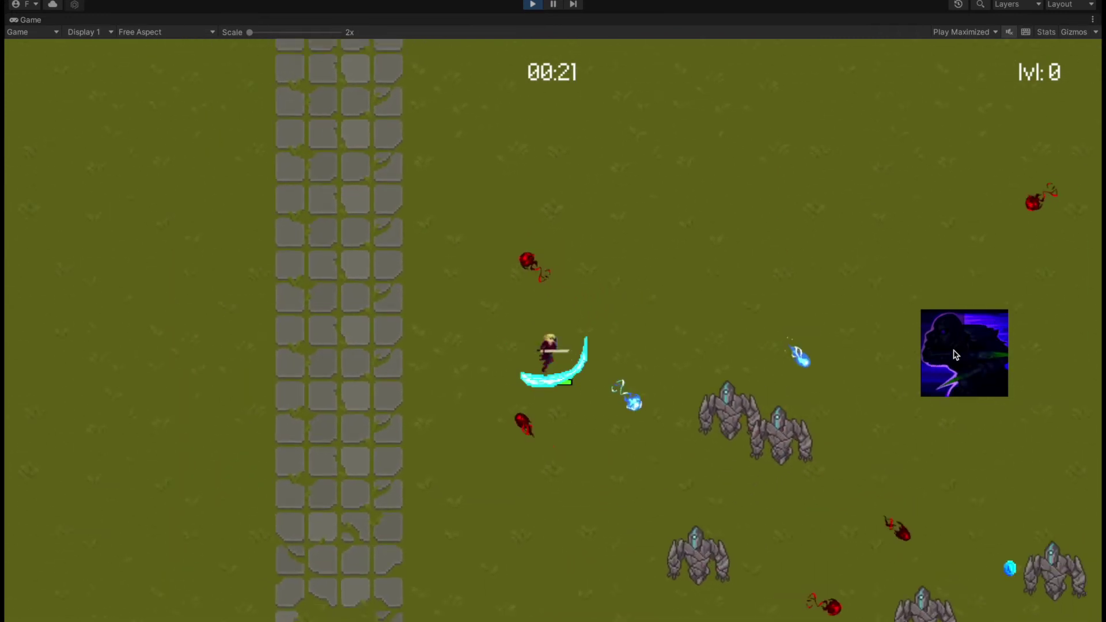
{"action": "key", "text": "d"}
{"action": "key", "text": "d"}
{"action": "key", "text": "a"}
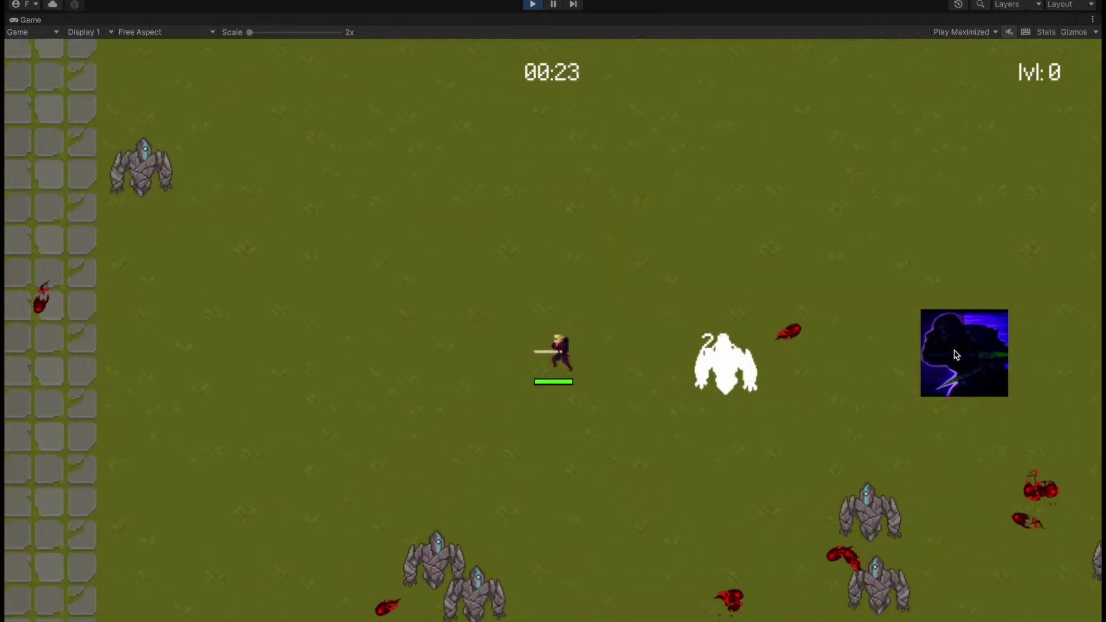
{"action": "key", "text": "a"}
{"action": "key", "text": "d"}
{"action": "key", "text": "d"}
{"action": "key", "text": "a"}
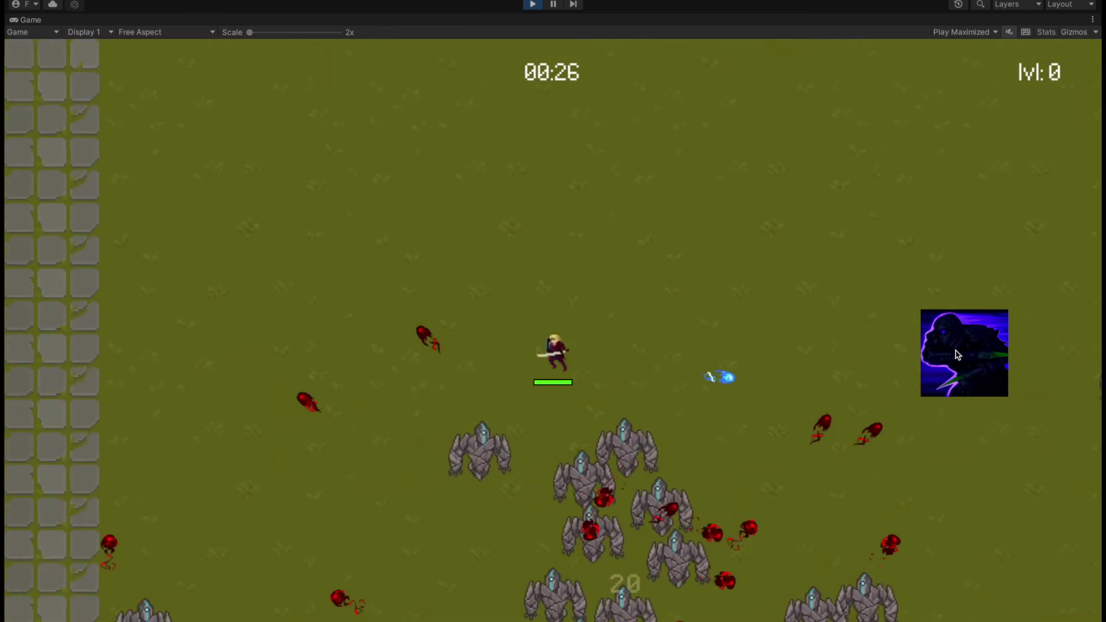
Lead the blonde knight west across the stone path to evade the golem horde, and return northeast onto the path
{"action": "key", "text": "a"}
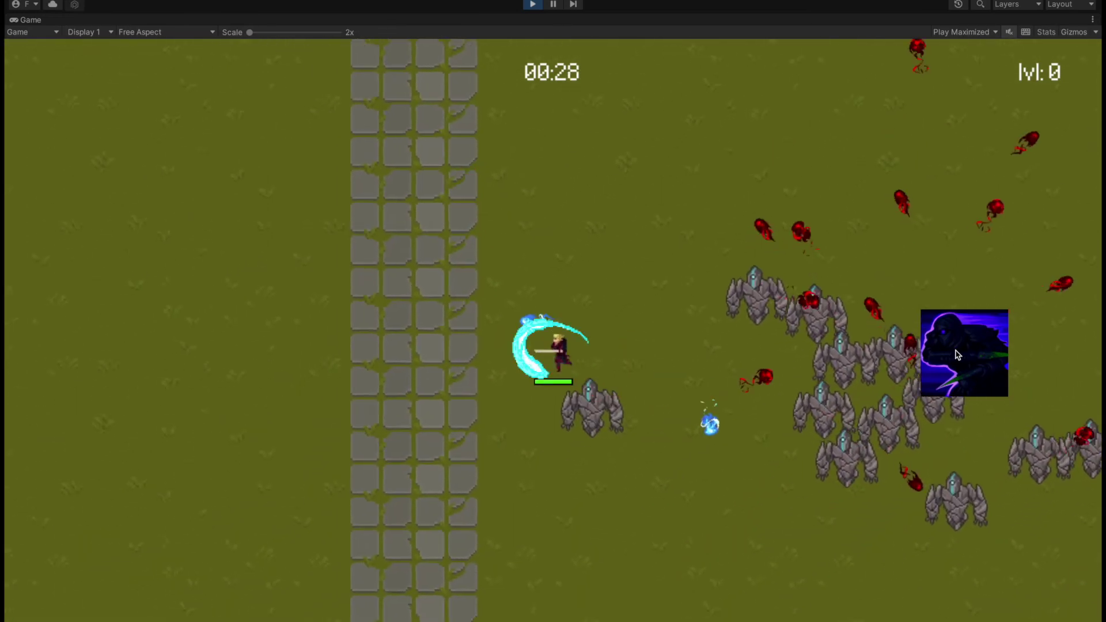
{"action": "key", "text": "a"}
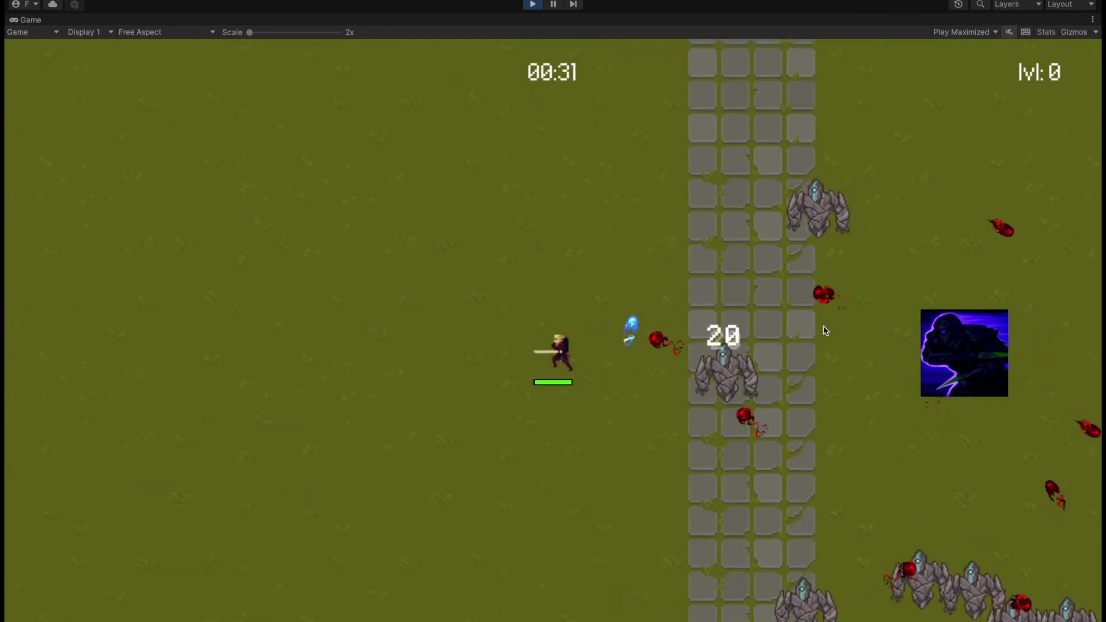
{"action": "key", "text": "d"}
{"action": "key", "text": "w"}
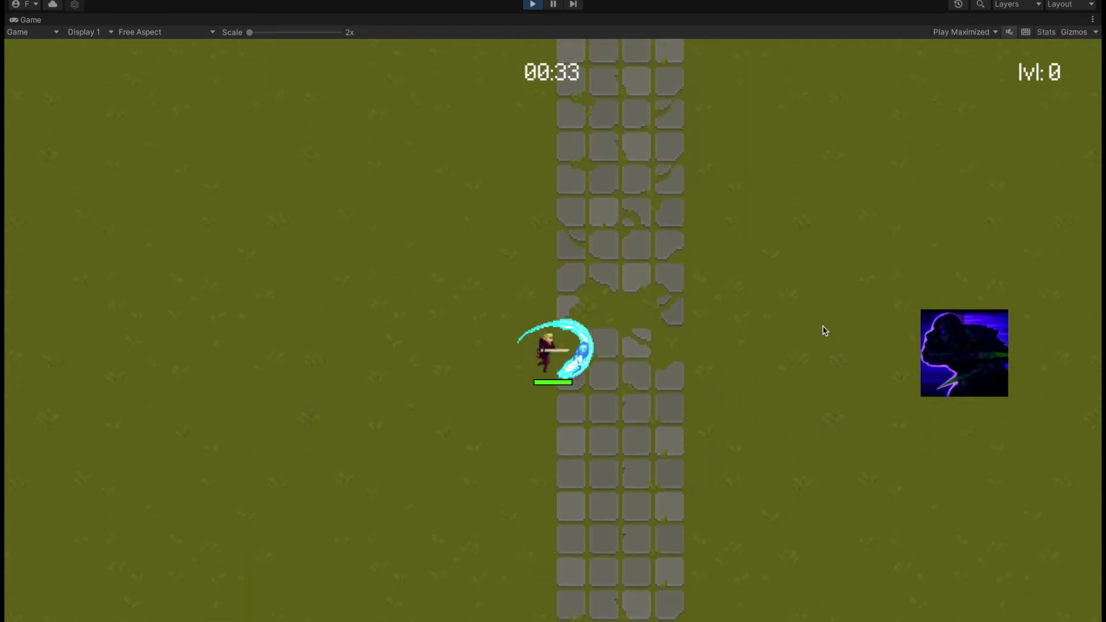
{"action": "key", "text": "w"}
{"action": "key", "text": "d"}
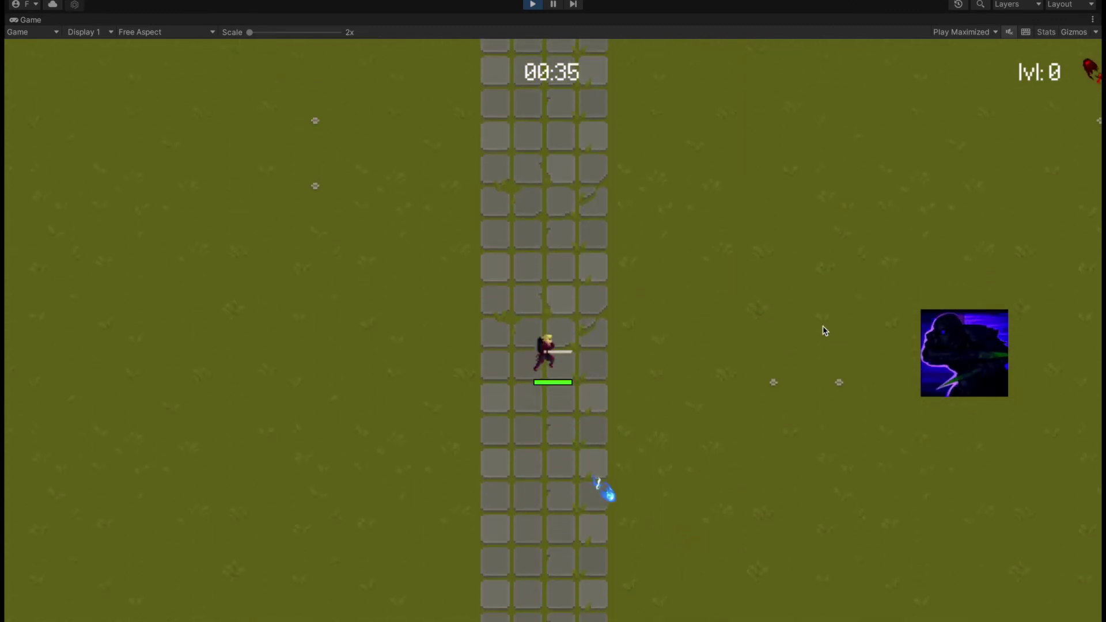
Run the blonde knight north along the stone path past the crossroads to test the extent of the map
{"action": "key", "text": "w"}
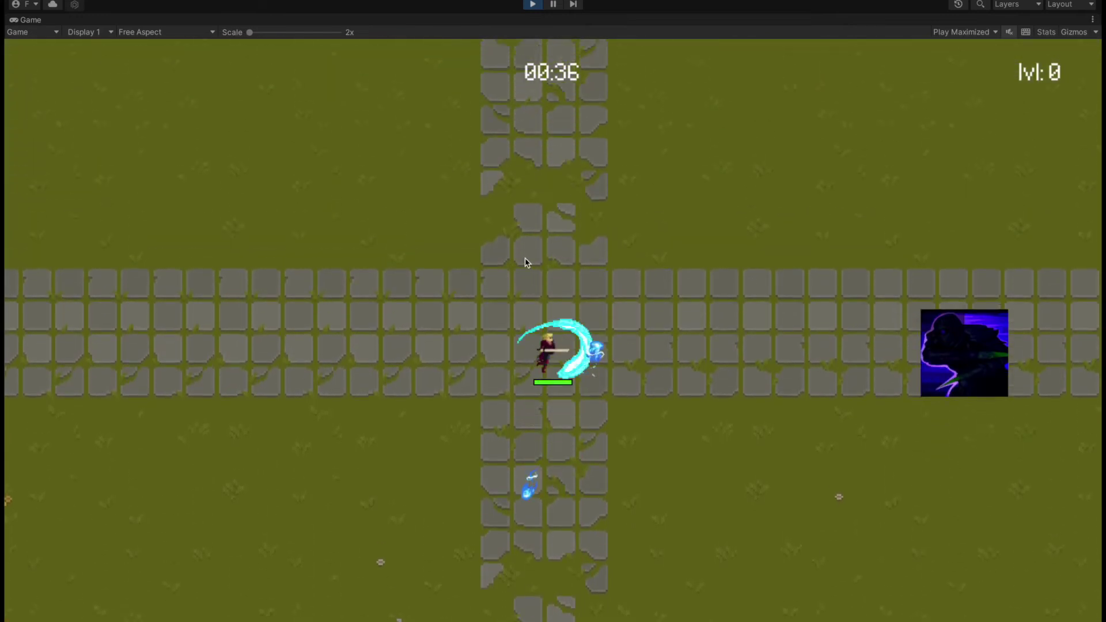
{"action": "key", "text": "a"}
{"action": "key", "text": "w"}
{"action": "key", "text": "d"}
{"action": "key", "text": "a"}
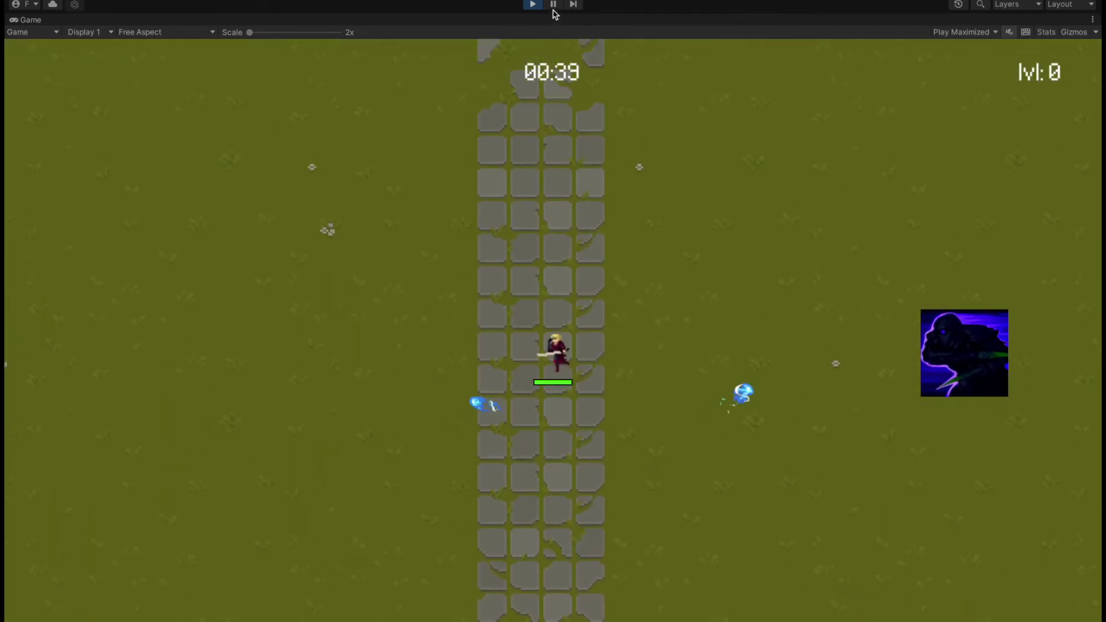
{"action": "key", "text": "w"}
Pause the running game and exit play mode
{"action": "left_click", "coordinate": [555, 5]}
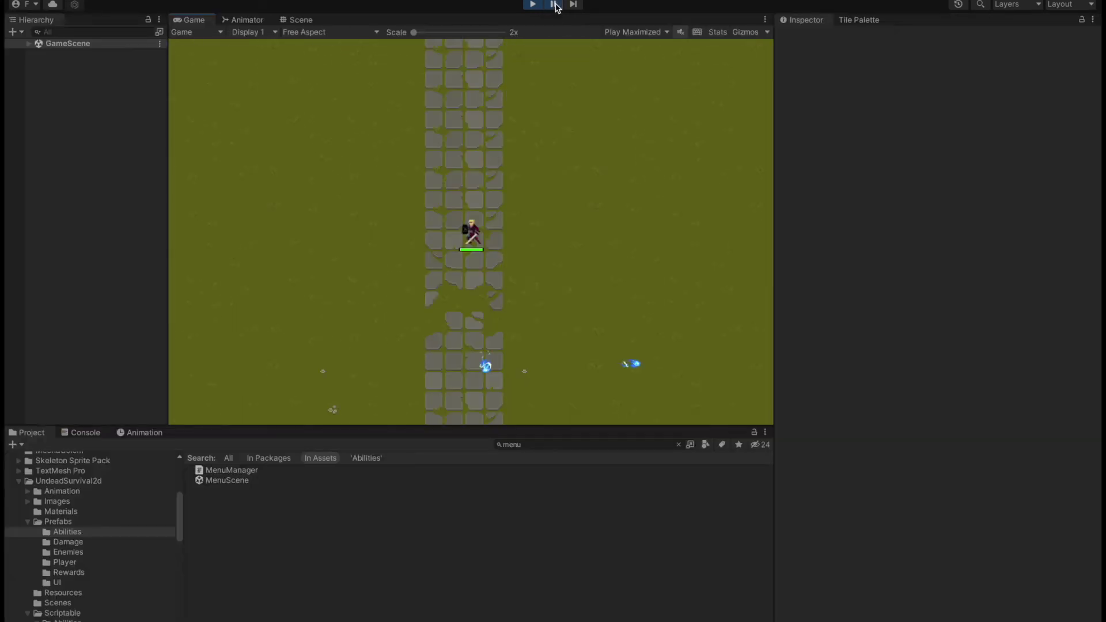
{"action": "left_click", "coordinate": [246, 22]}
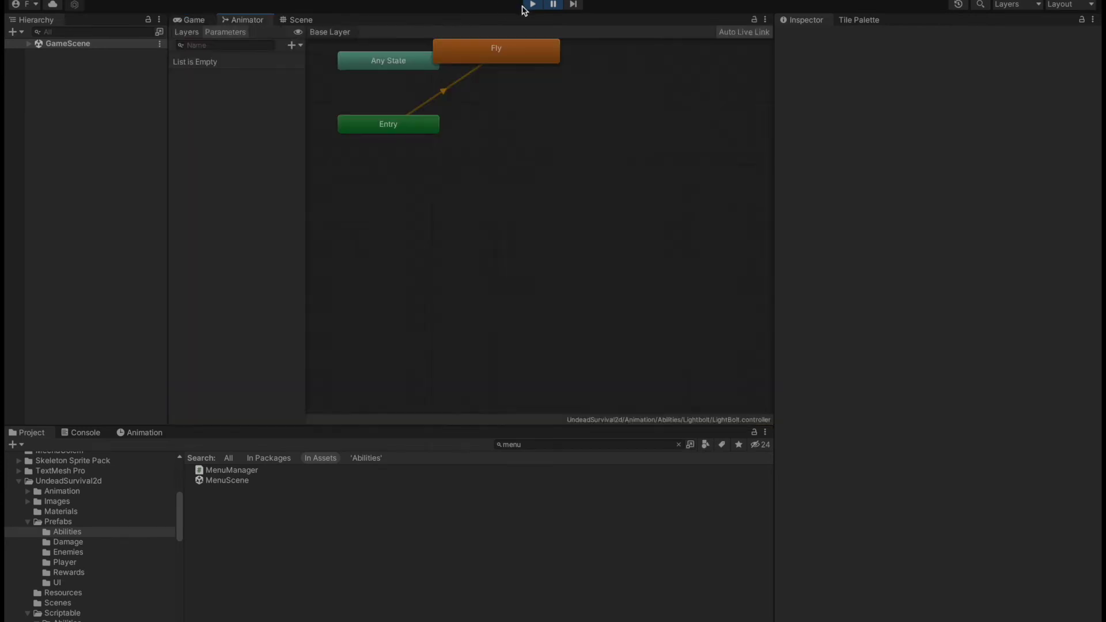
{"action": "left_click", "coordinate": [533, 4]}
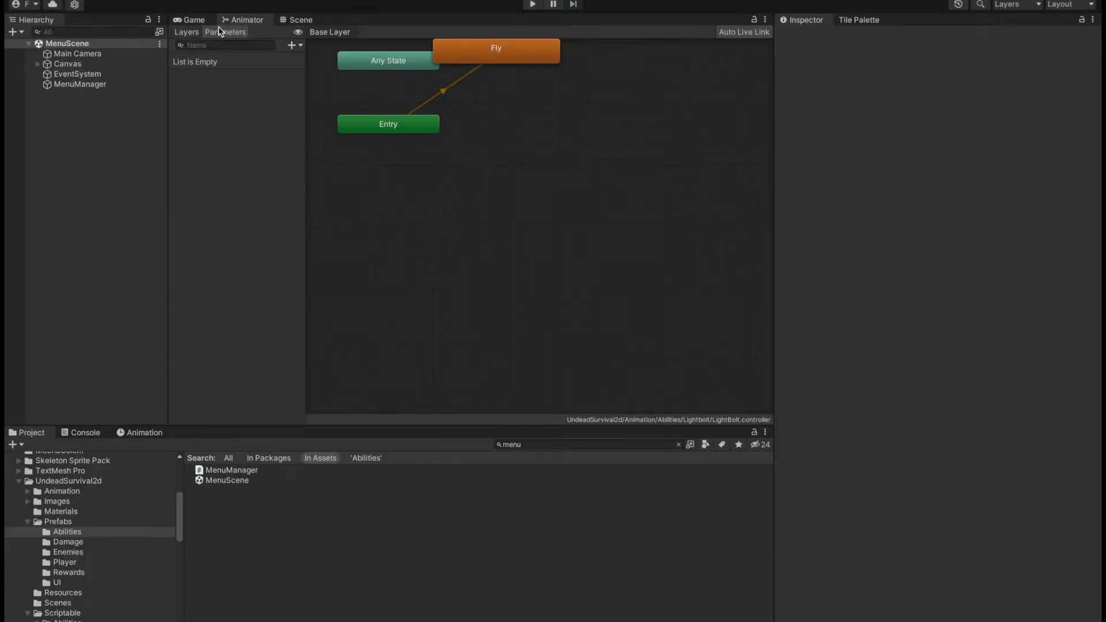
Dock the Scene view beside the Game view and resize the surrounding panes to widen both views
{"action": "left_click", "coordinate": [284, 22]}
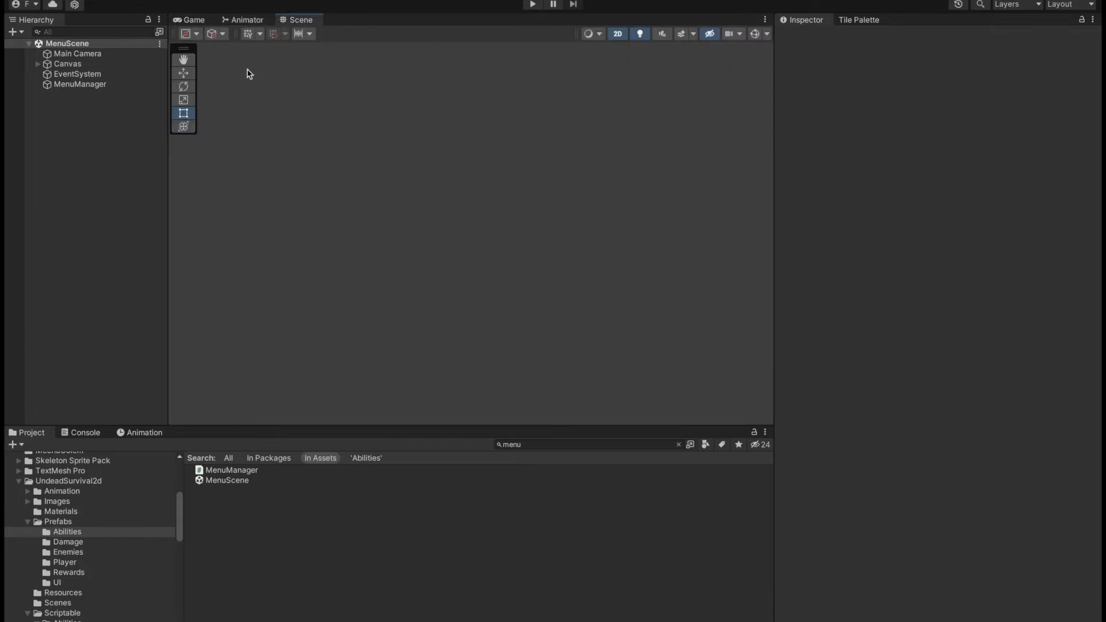
{"action": "left_click_drag", "start_coordinate": [291, 28], "coordinate": [257, 126]}
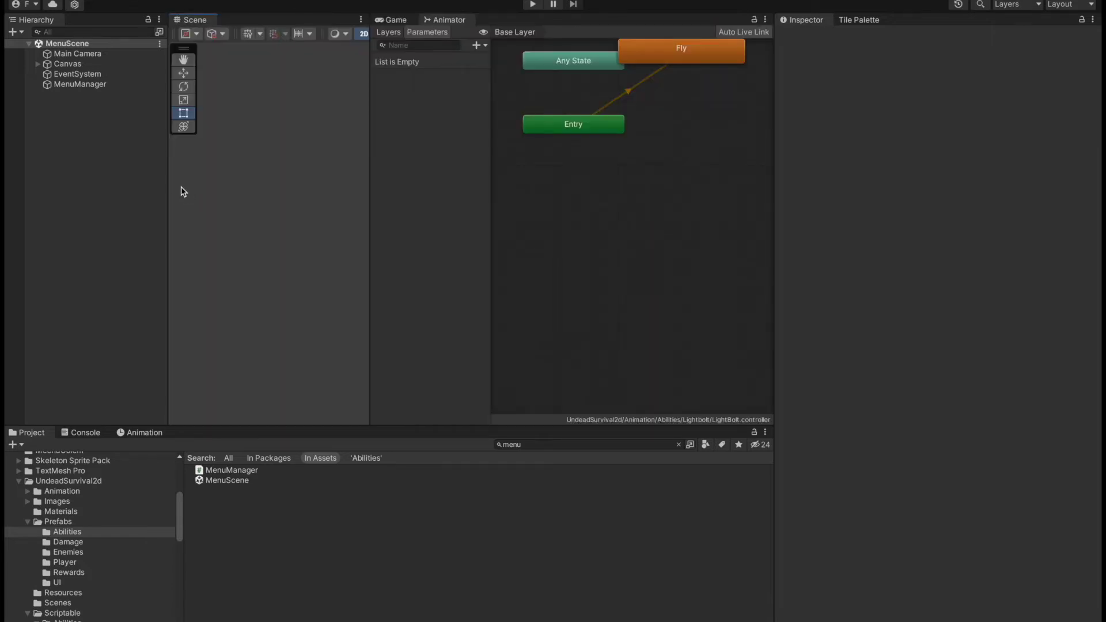
{"action": "left_click_drag", "start_coordinate": [168, 177], "coordinate": [81, 184]}
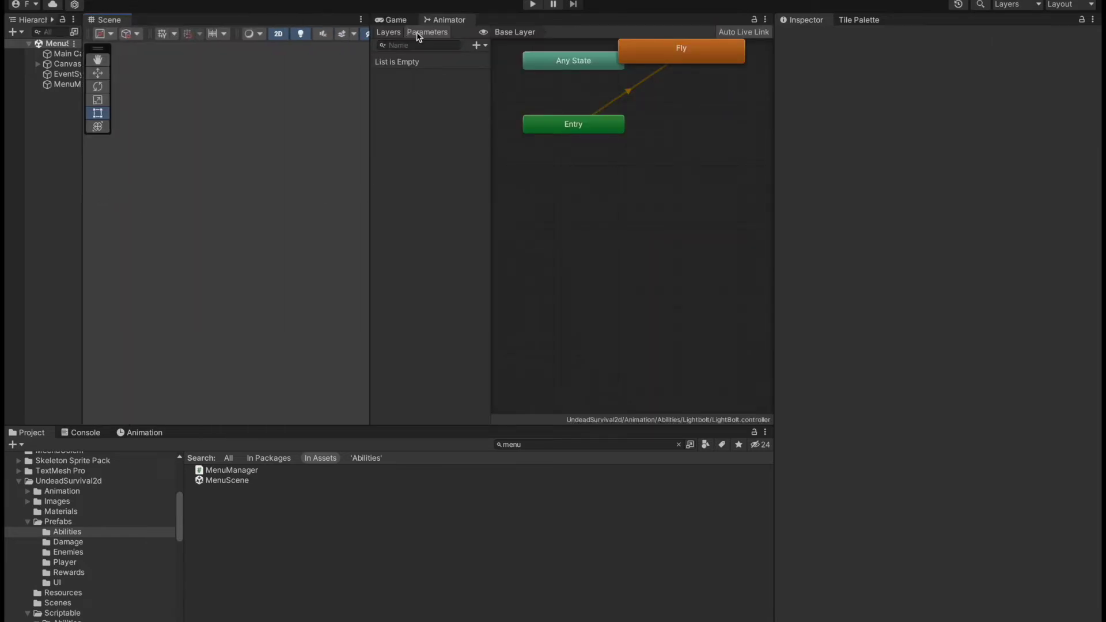
{"action": "left_click", "coordinate": [394, 19]}
{"action": "left_click_drag", "start_coordinate": [778, 176], "coordinate": [966, 178]}
{"action": "left_click_drag", "start_coordinate": [462, 200], "coordinate": [489, 203]}
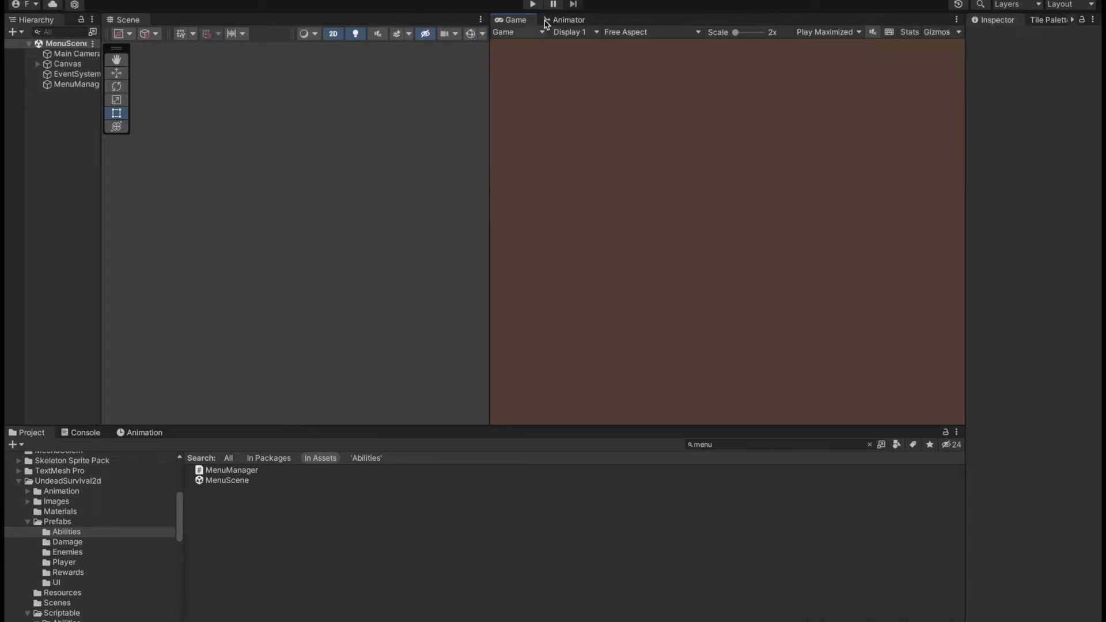
{"action": "left_click", "coordinate": [531, 4]}
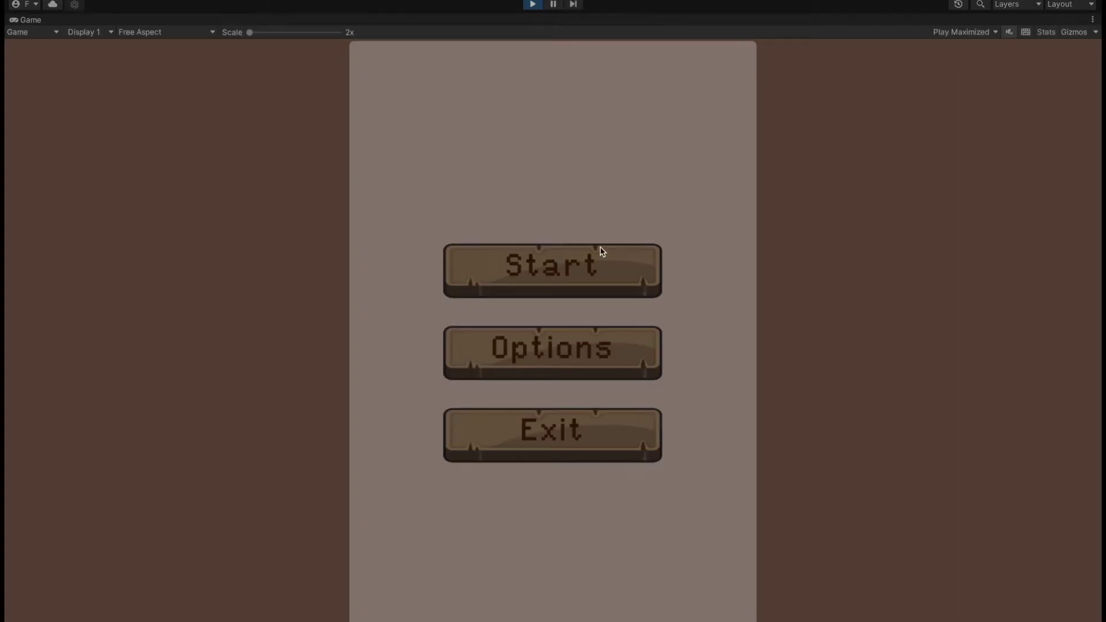
{"action": "left_click", "coordinate": [603, 262]}
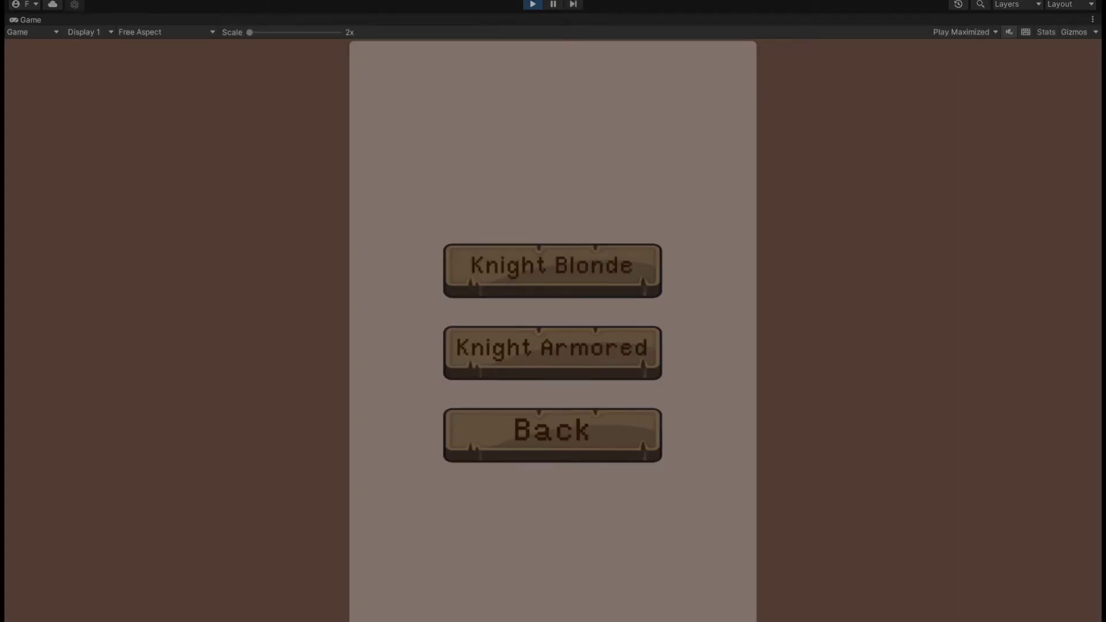
{"action": "left_click", "coordinate": [533, 5]}
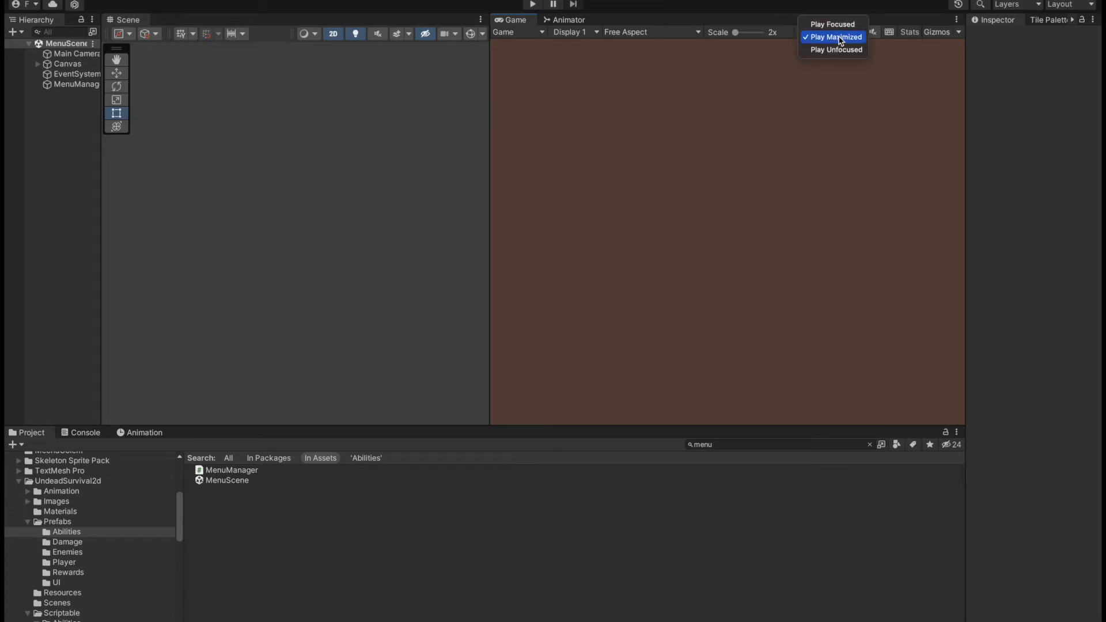
Set the Game view to Play Focused and start a new run with the Knight Blonde character
{"action": "left_click", "coordinate": [534, 5]}
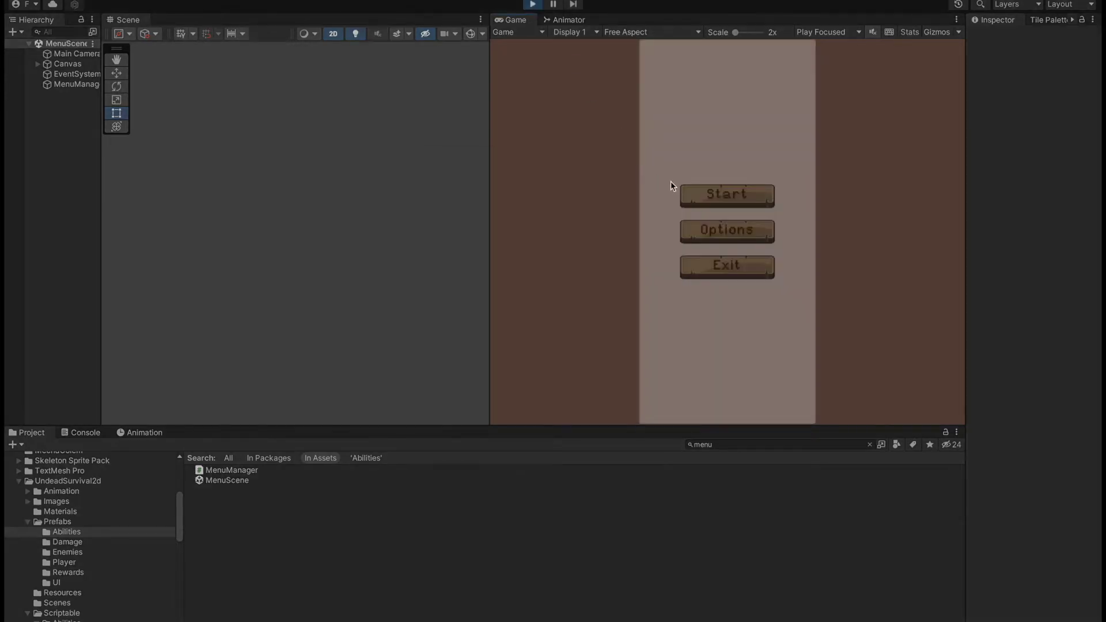
{"action": "left_click", "coordinate": [720, 196]}
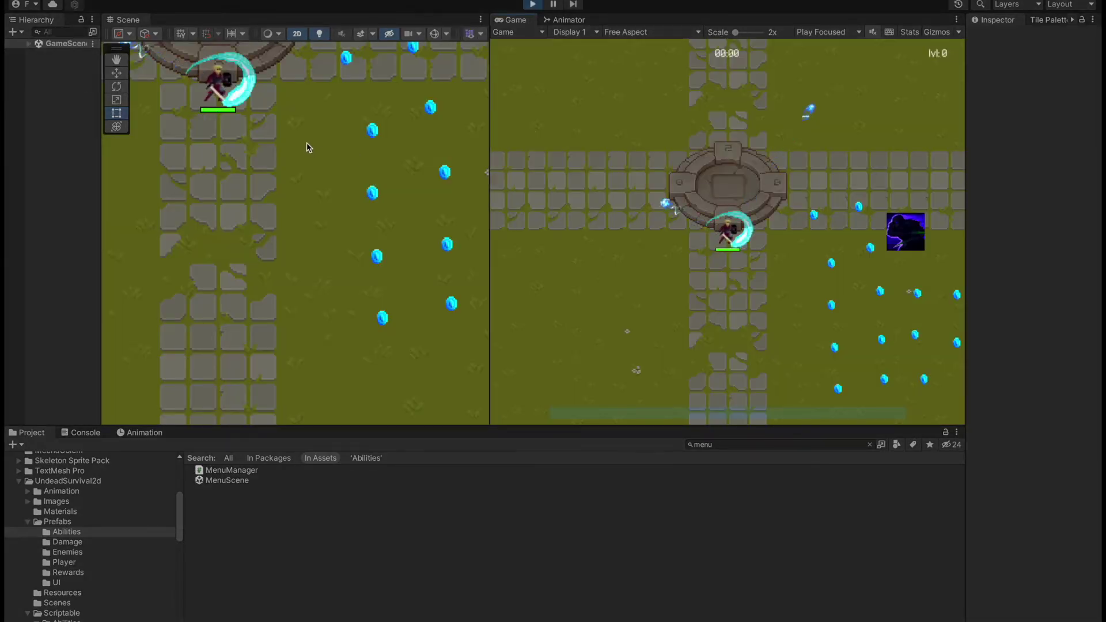
Pause the run, zoom the Scene view out until the whole map is in view, and resume playing
{"action": "left_click", "coordinate": [553, 5]}
{"action": "scroll", "coordinate": [380, 196], "scroll_direction": "down", "scroll_amount": 5}
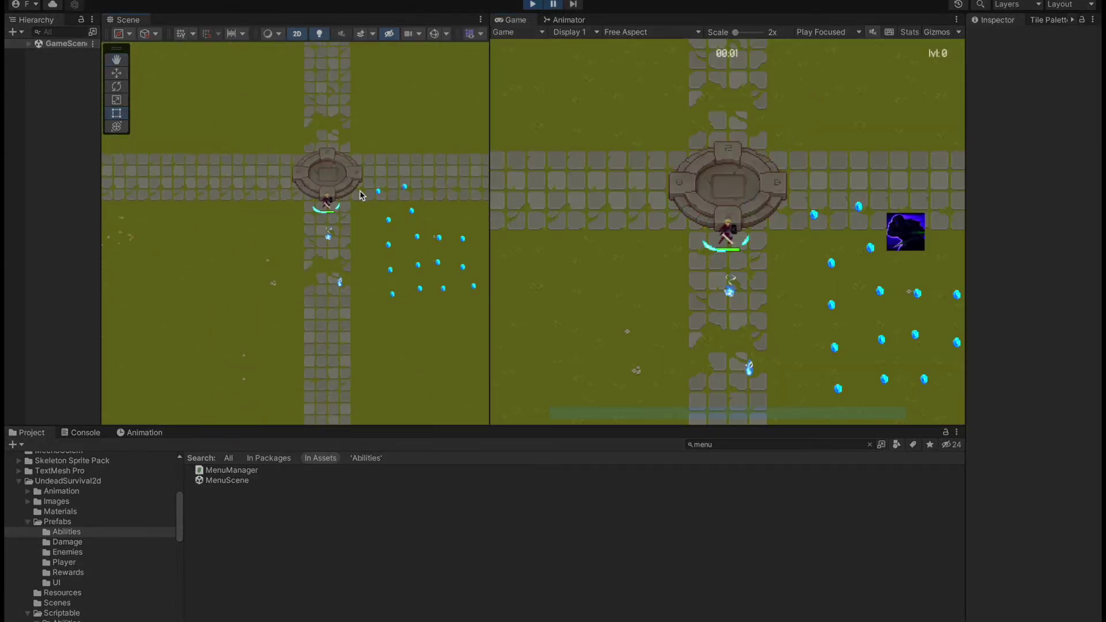
{"action": "scroll", "coordinate": [365, 191], "scroll_direction": "down", "scroll_amount": 4}
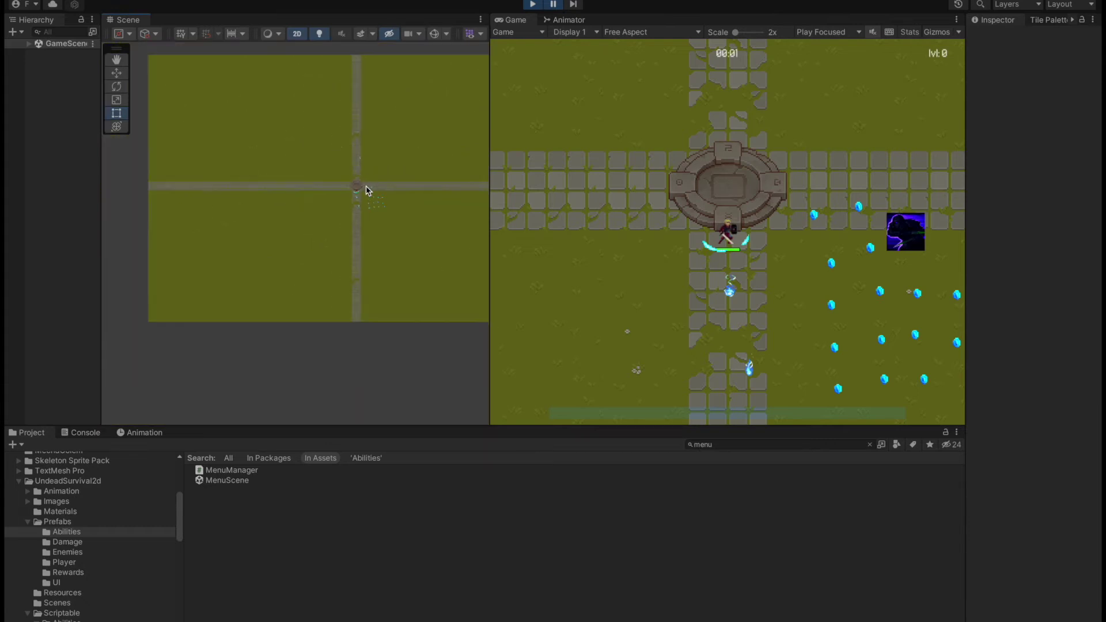
{"action": "scroll", "coordinate": [352, 170], "scroll_direction": "down", "scroll_amount": 2}
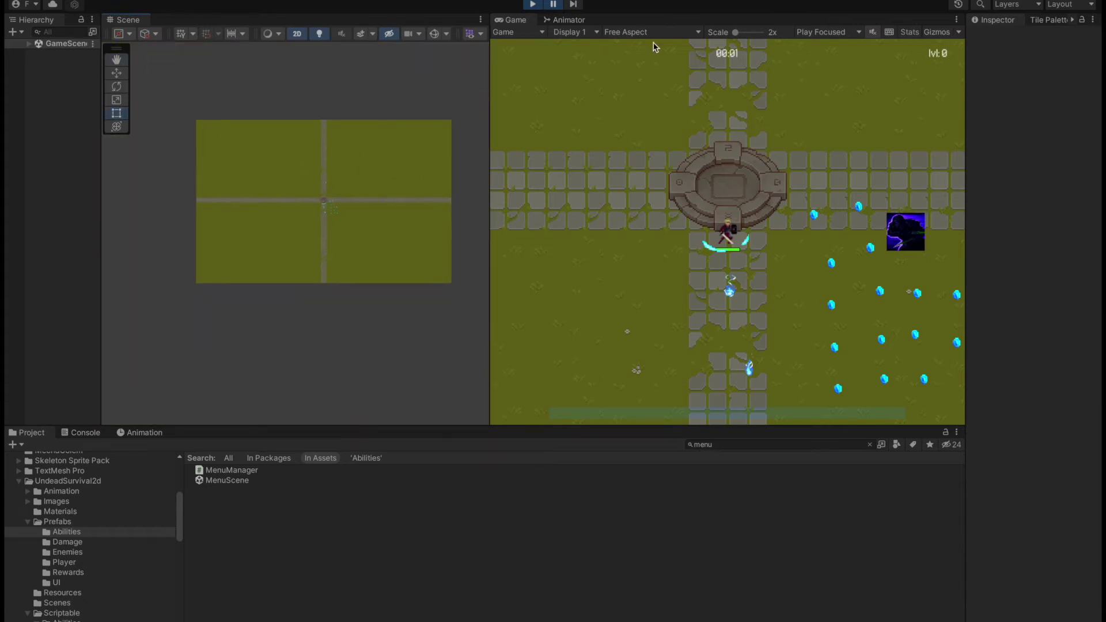
{"action": "left_click", "coordinate": [552, 5]}
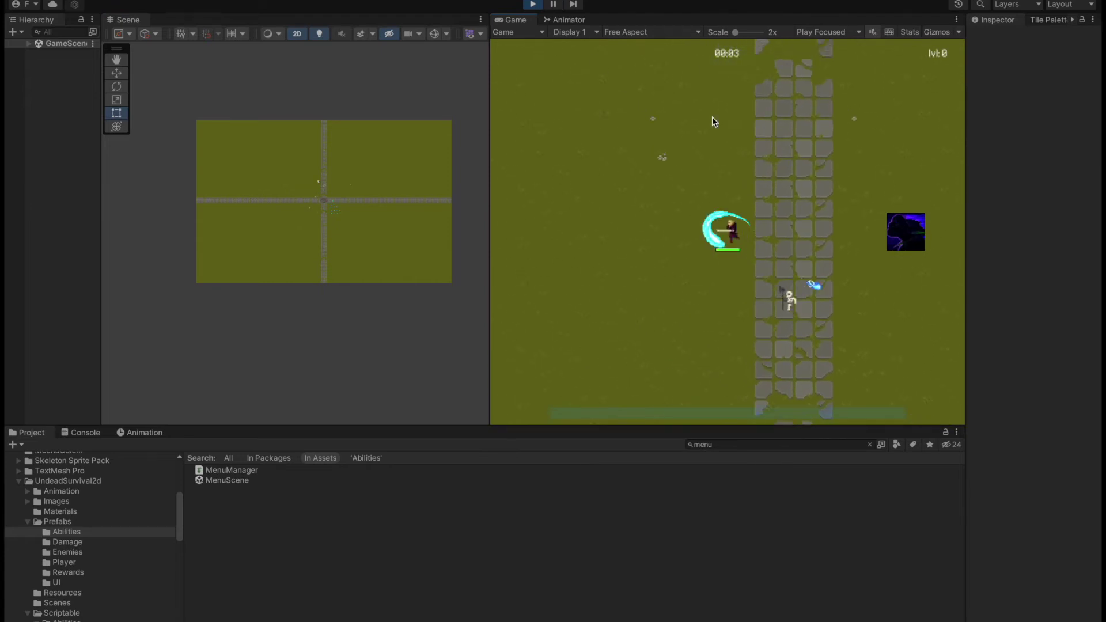
Move the blonde knight north along the stone path to test how the map repositions around the character
{"action": "key", "text": "w"}
{"action": "key", "text": "d"}
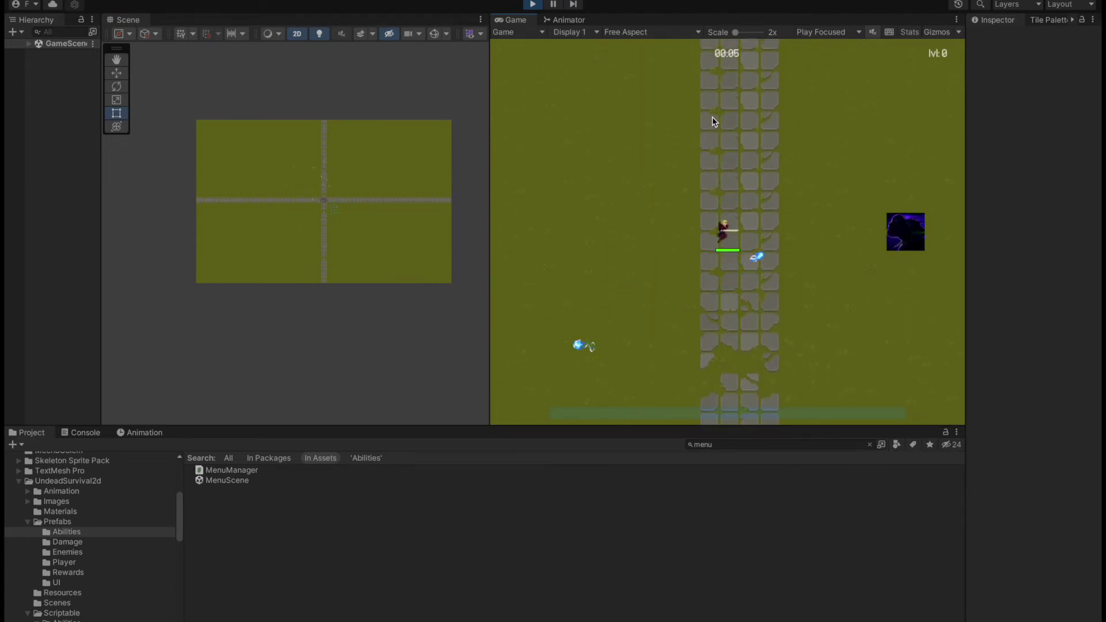
{"action": "key", "text": "d"}
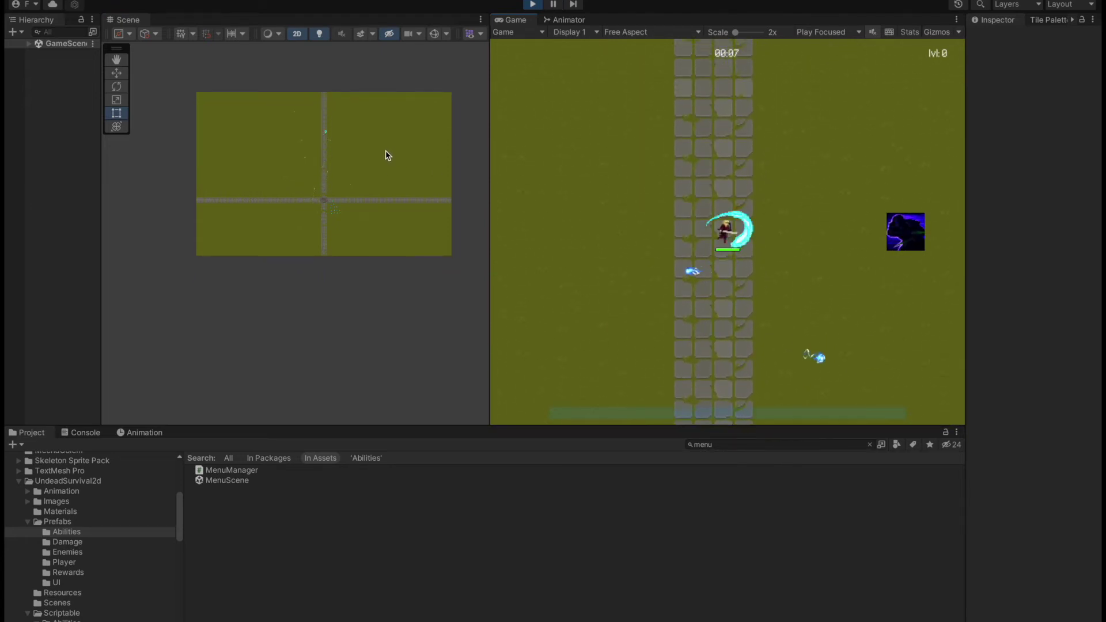
{"action": "key", "text": "d"}
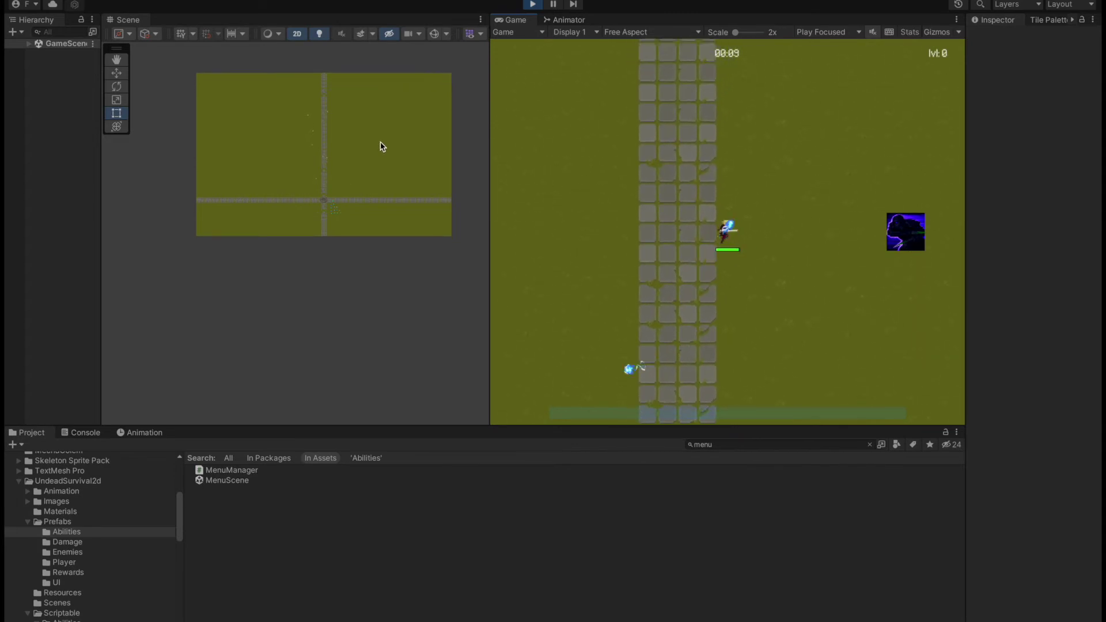
{"action": "key", "text": "w"}
{"action": "key", "text": "a"}
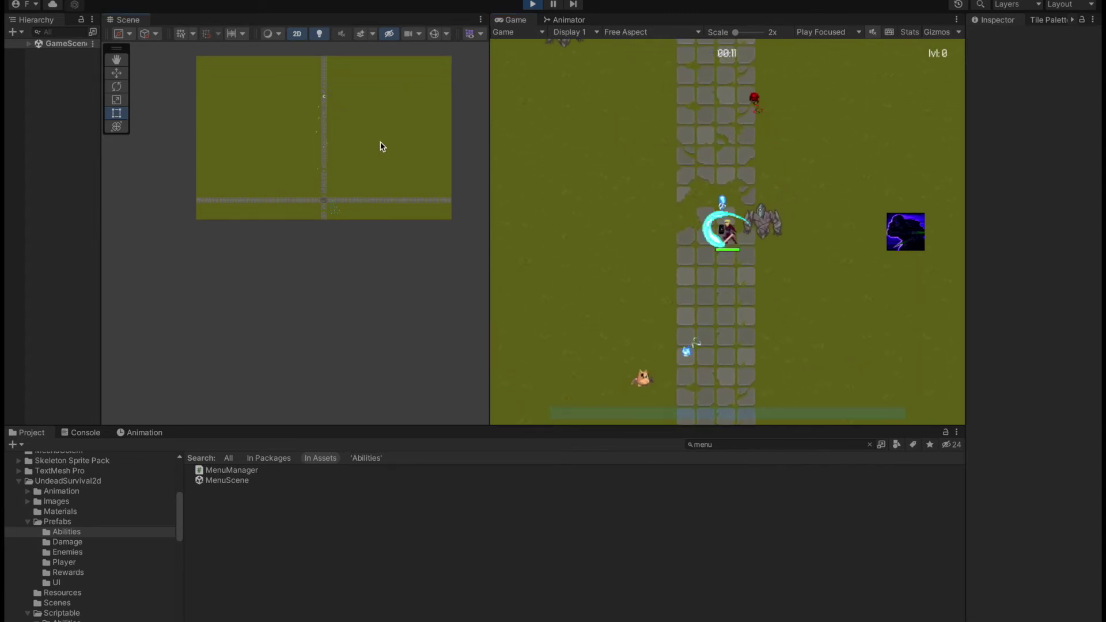
Steer the blonde knight north among the golems and bats on the path, and turn back south
{"action": "key", "text": "w"}
{"action": "key", "text": "a"}
{"action": "key", "text": "d"}
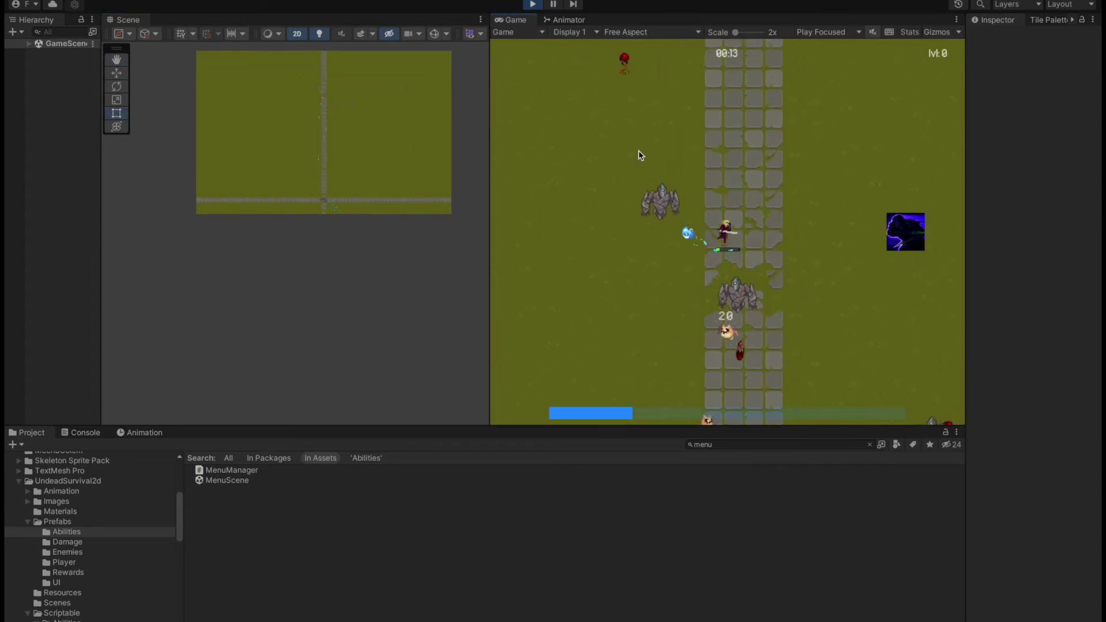
{"action": "key", "text": "s"}
{"action": "key", "text": "s"}
{"action": "key", "text": "a"}
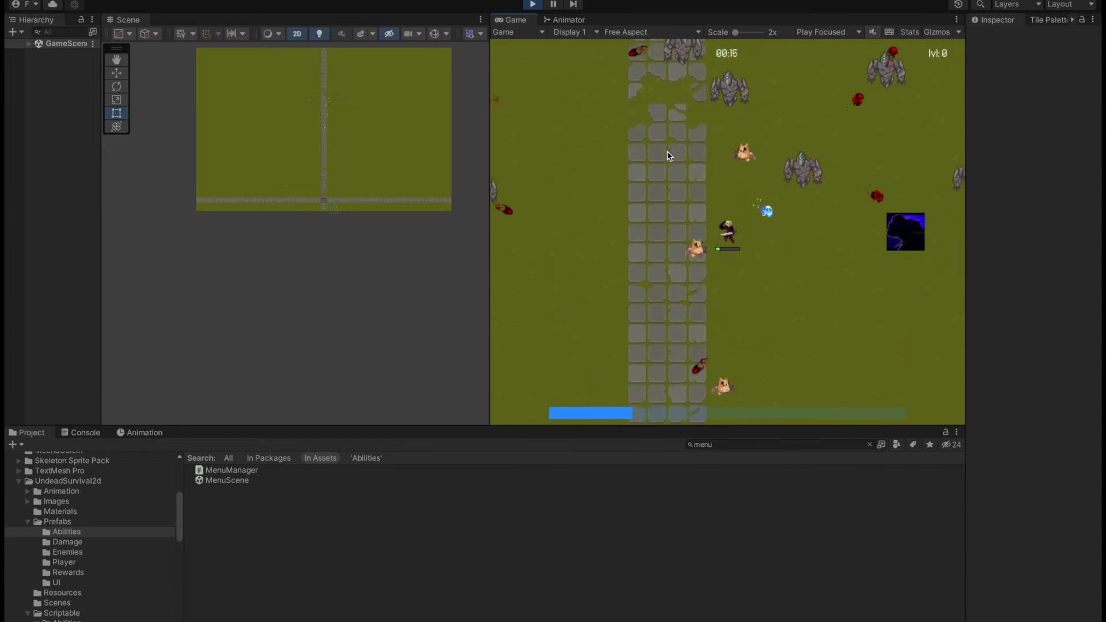
Lead the blonde knight southeast over the grass beside the path, away from the pursuing enemies
{"action": "key", "text": "d"}
{"action": "key", "text": "s"}
{"action": "key", "text": "d"}
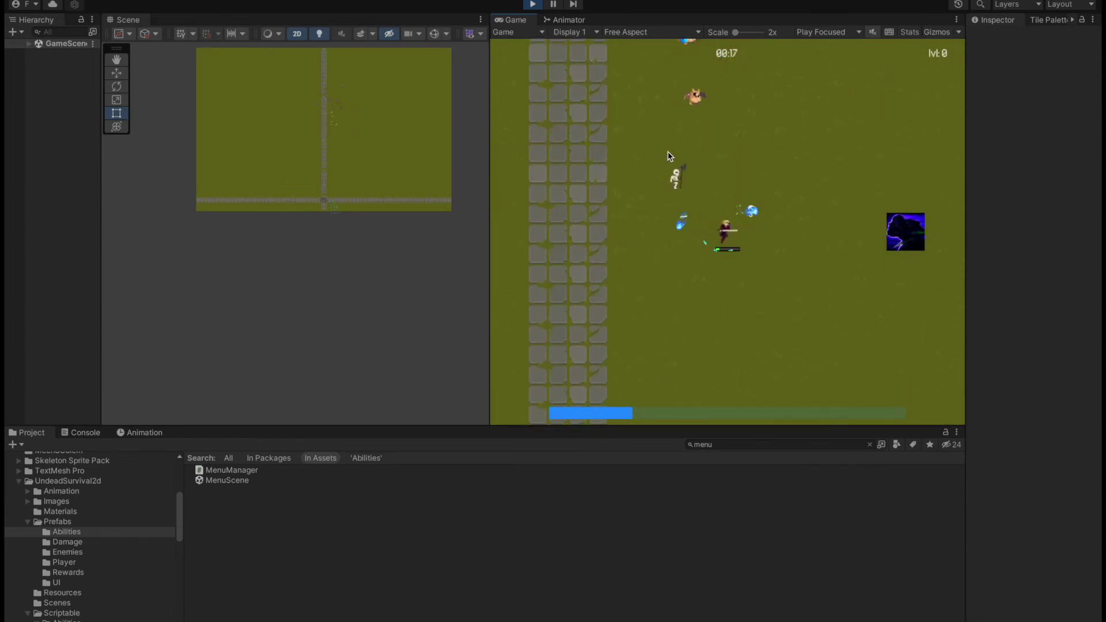
{"action": "key", "text": "s"}
{"action": "key", "text": "a"}
{"action": "key", "text": "d"}
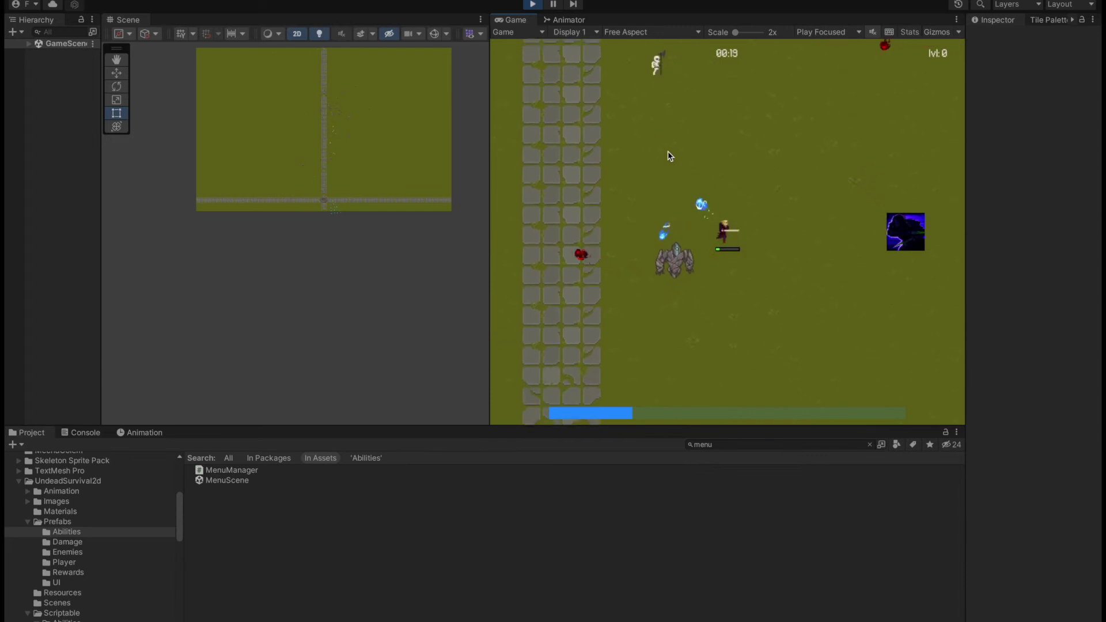
Run the blonde knight south across the horizontal stone path to the field of blue gems
{"action": "key", "text": "s"}
{"action": "key", "text": "a"}
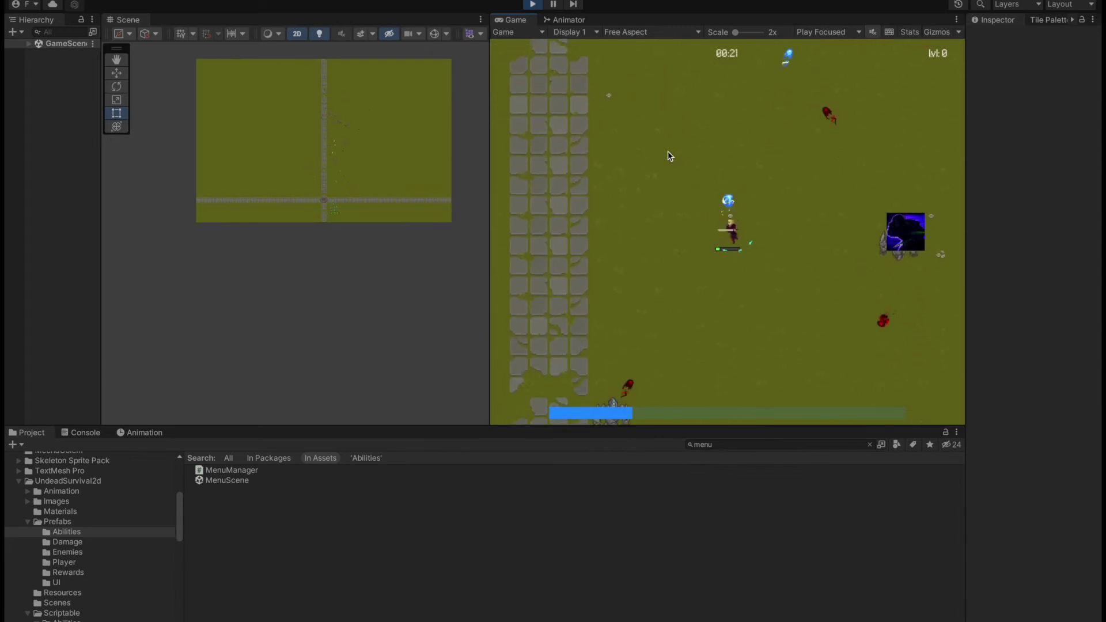
{"action": "key", "text": "s"}
{"action": "key", "text": "d"}
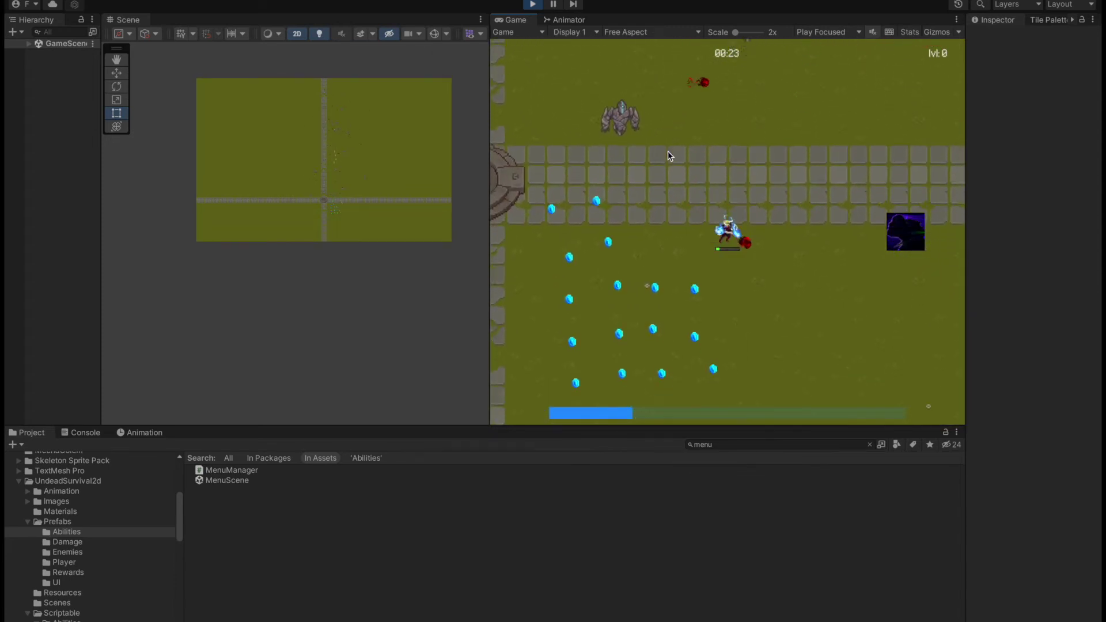
Lead the blonde knight southeast from the horizontal stone path across the open grass to test the map repositioning
{"action": "key", "text": "s"}
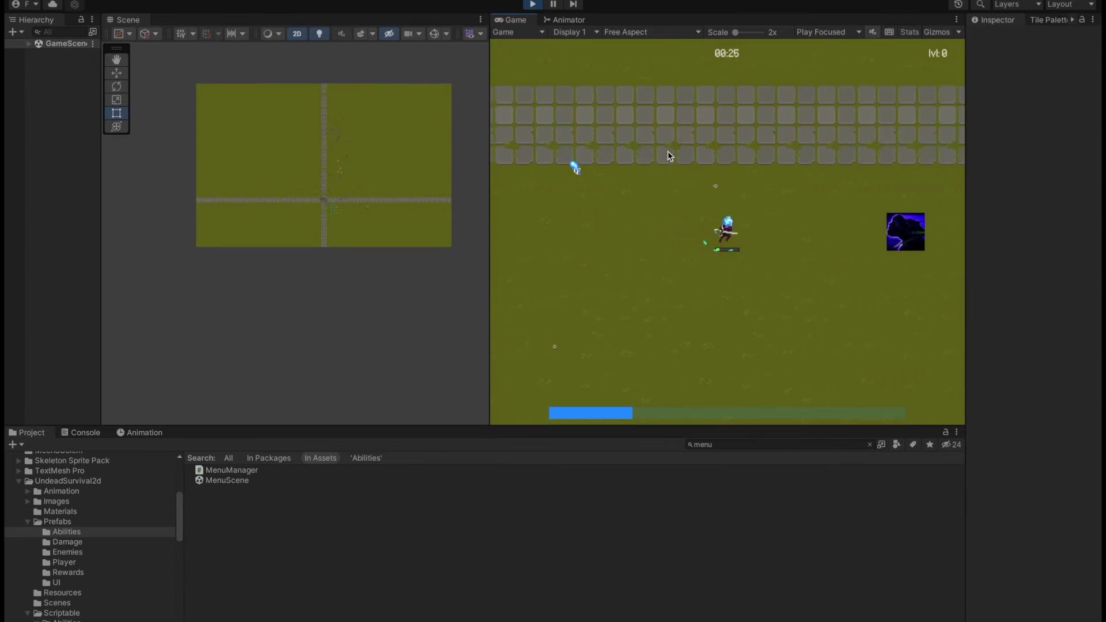
{"action": "key", "text": "d"}
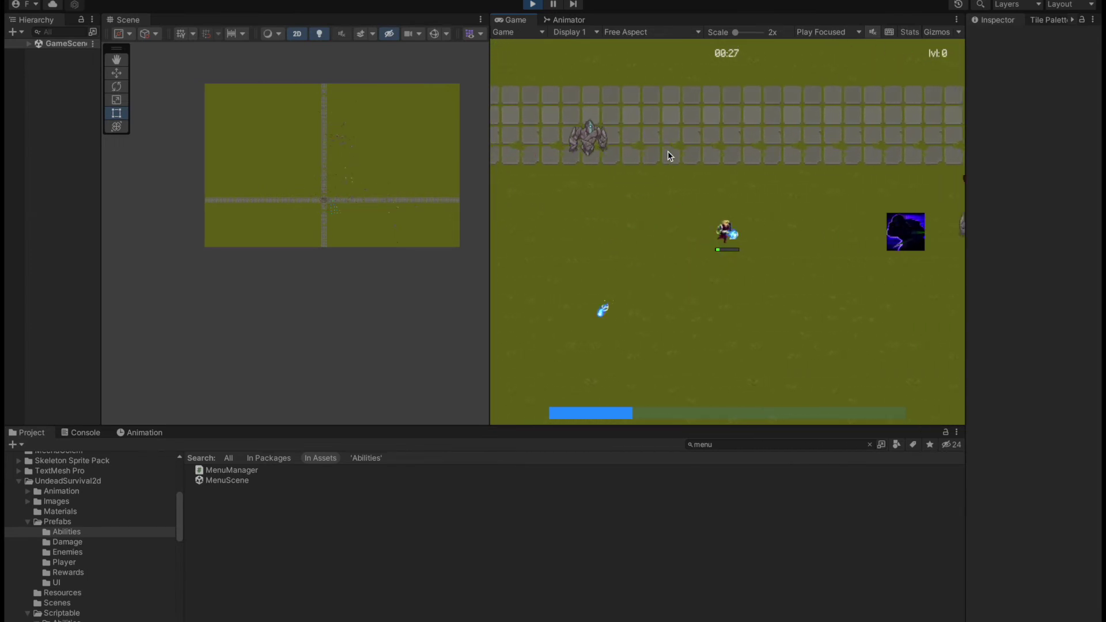
{"action": "key", "text": "s"}
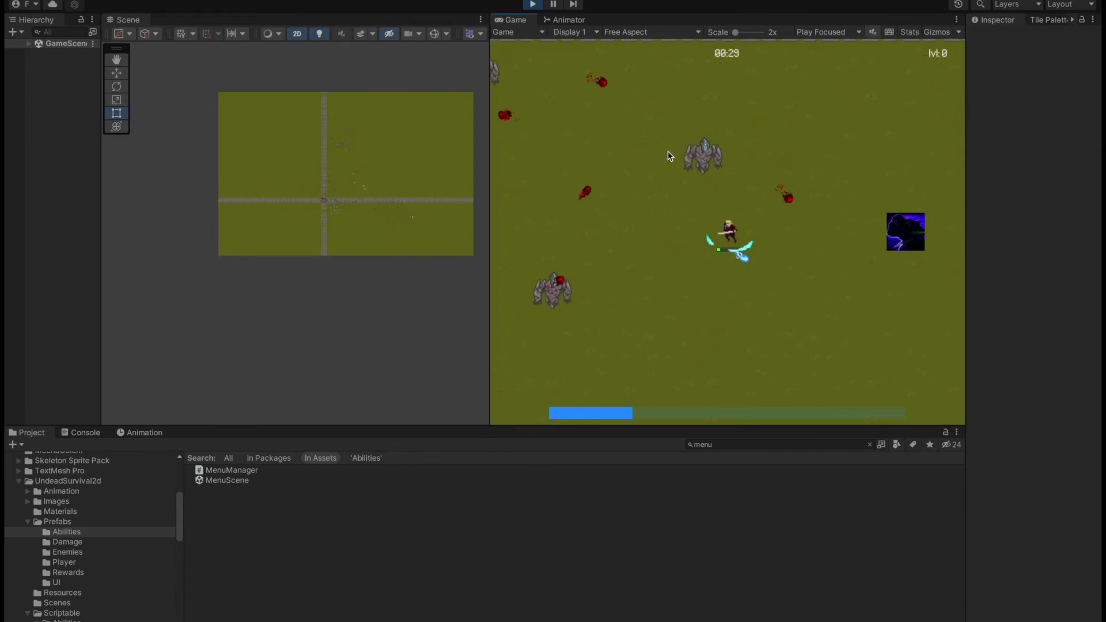
Weave the blonde knight southwest over the grass away from the golems and bats, and turn back east
{"action": "key", "text": "a"}
{"action": "key", "text": "s"}
{"action": "key", "text": "a"}
{"action": "key", "text": "s"}
{"action": "key", "text": "a"}
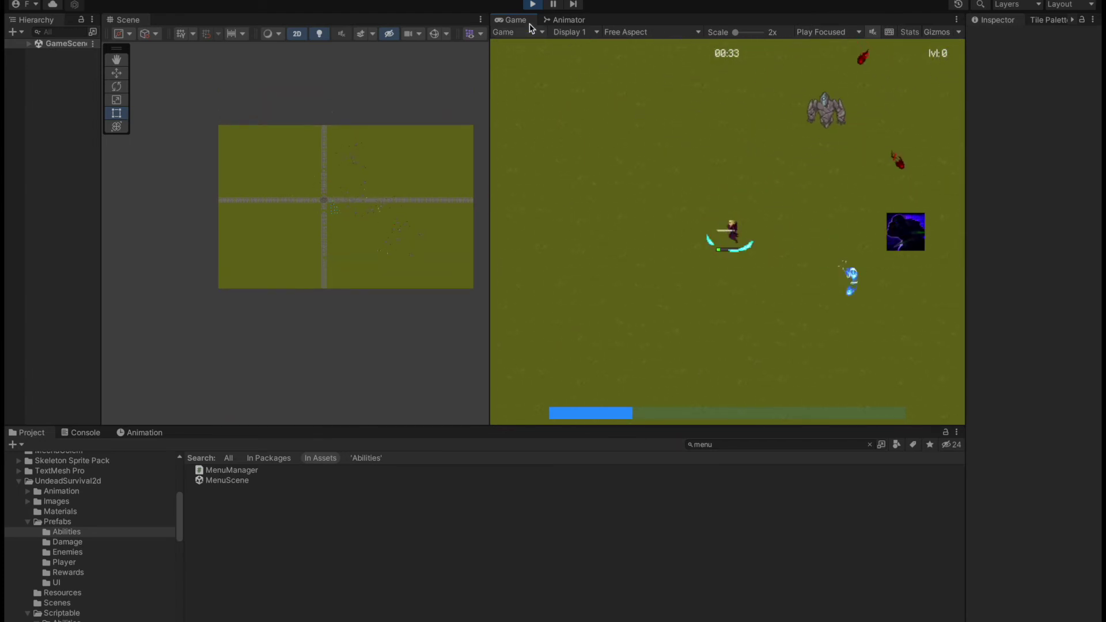
{"action": "key", "text": "d"}
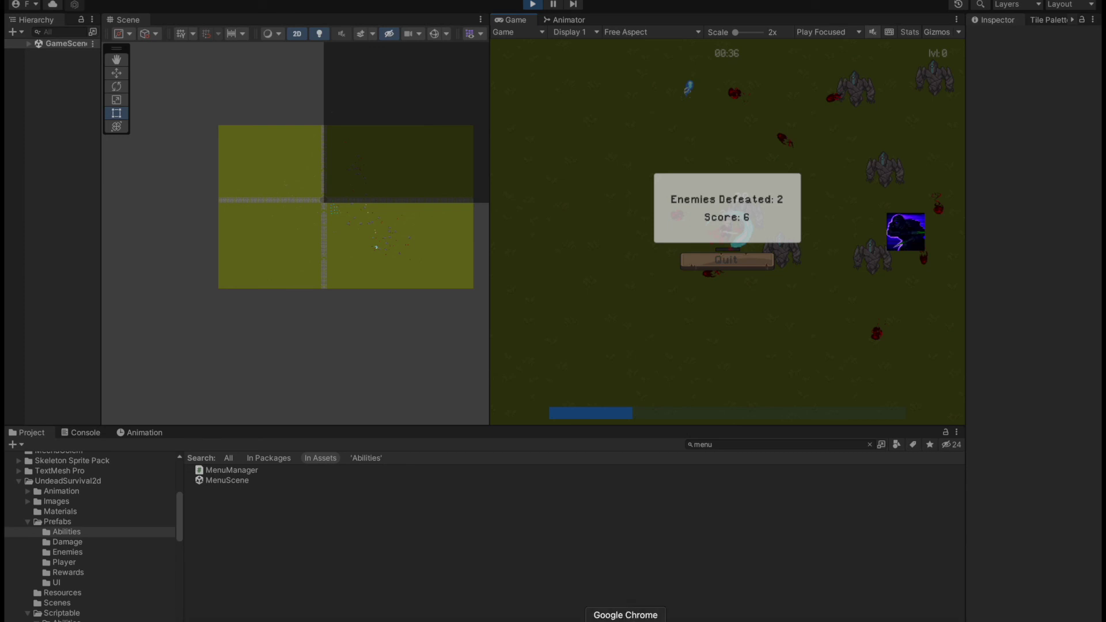
Switch to Google Chrome and open the "Unity 2D With C# - Complete Game Dev Course" page from the Eincode course list
{"action": "left_click", "coordinate": [637, 620]}
{"action": "scroll", "coordinate": [162, 189], "scroll_direction": "down", "scroll_amount": 8}
{"action": "scroll", "coordinate": [161, 189], "scroll_direction": "down", "scroll_amount": 12}
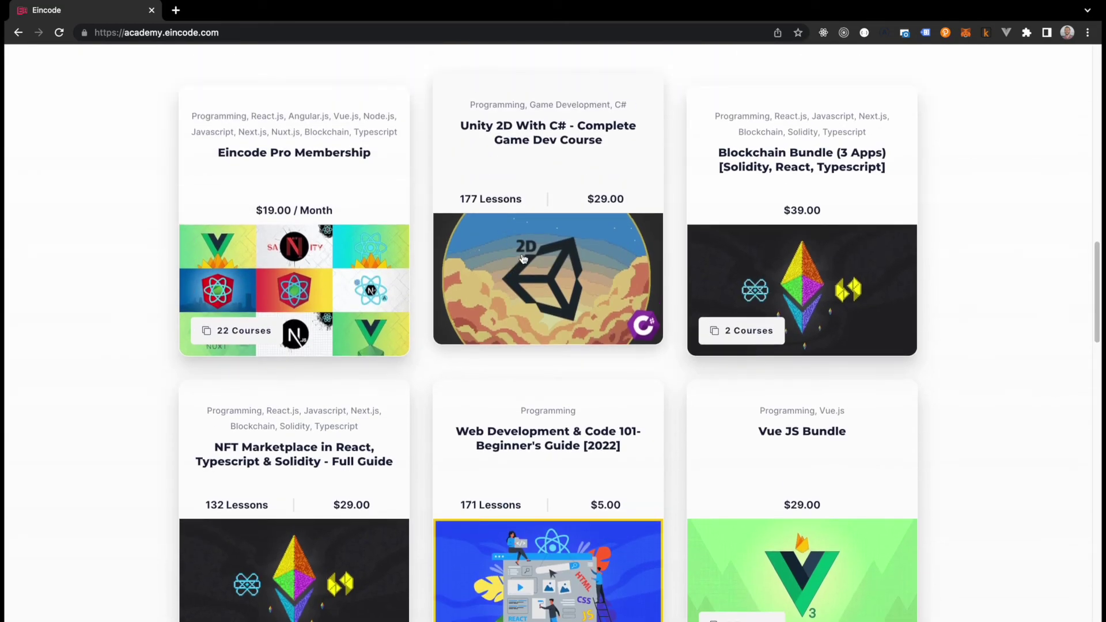
{"action": "left_click", "coordinate": [523, 256]}
{"action": "scroll", "coordinate": [523, 254], "scroll_direction": "down", "scroll_amount": 3}
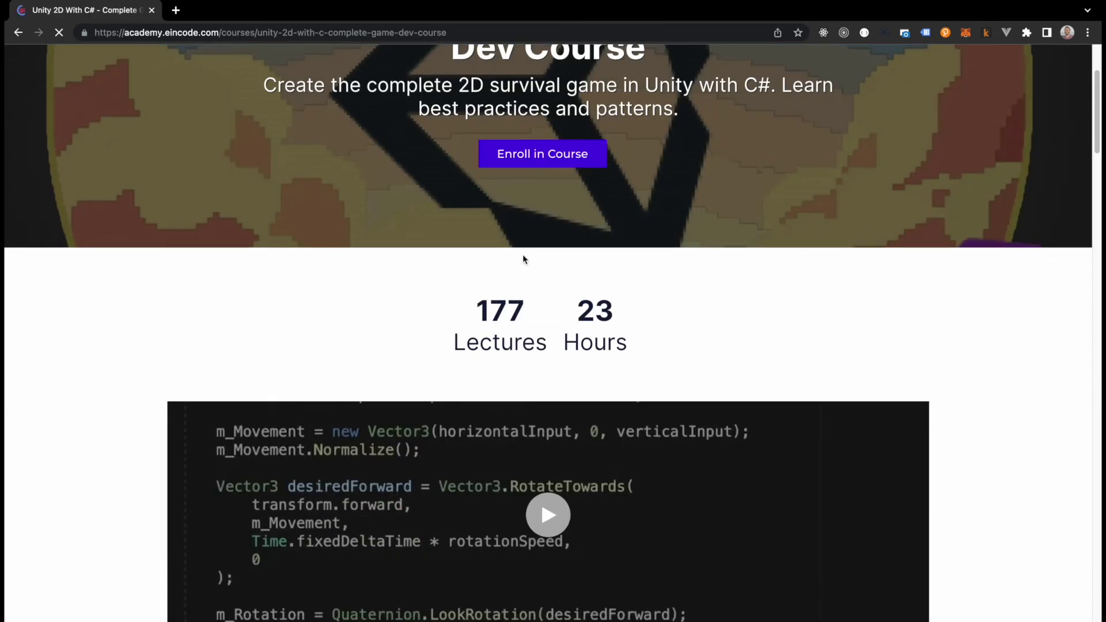